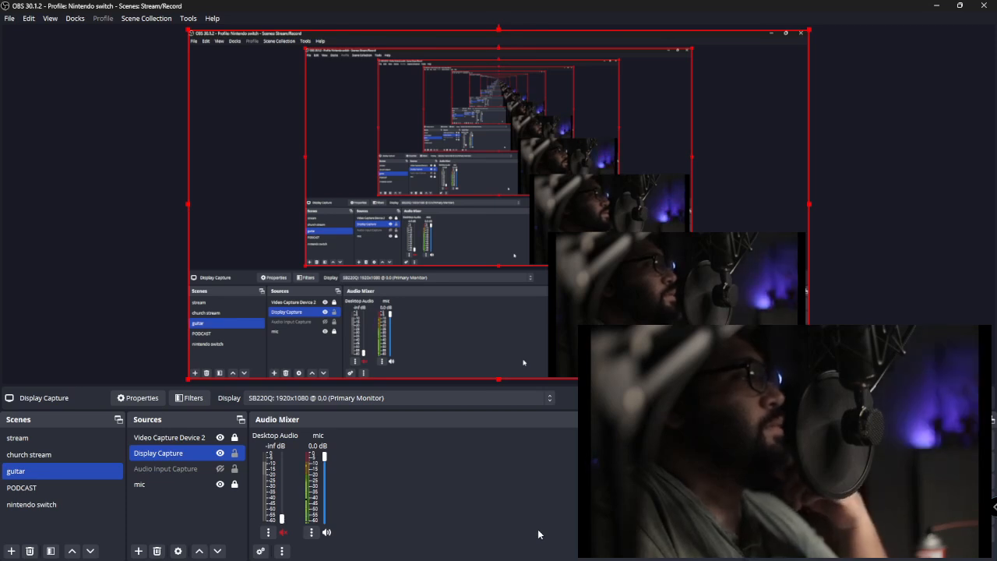
# Bring the church page's Facebook Live Producer in Chrome onto this display and try twice to go live.
pyautogui.moveTo(434, 560)
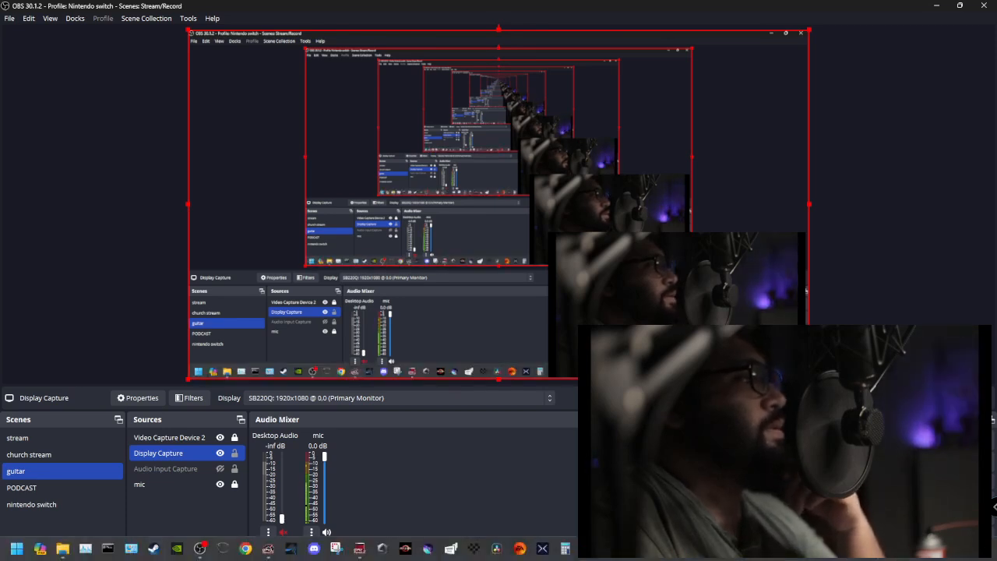
pyautogui.click(245, 550)
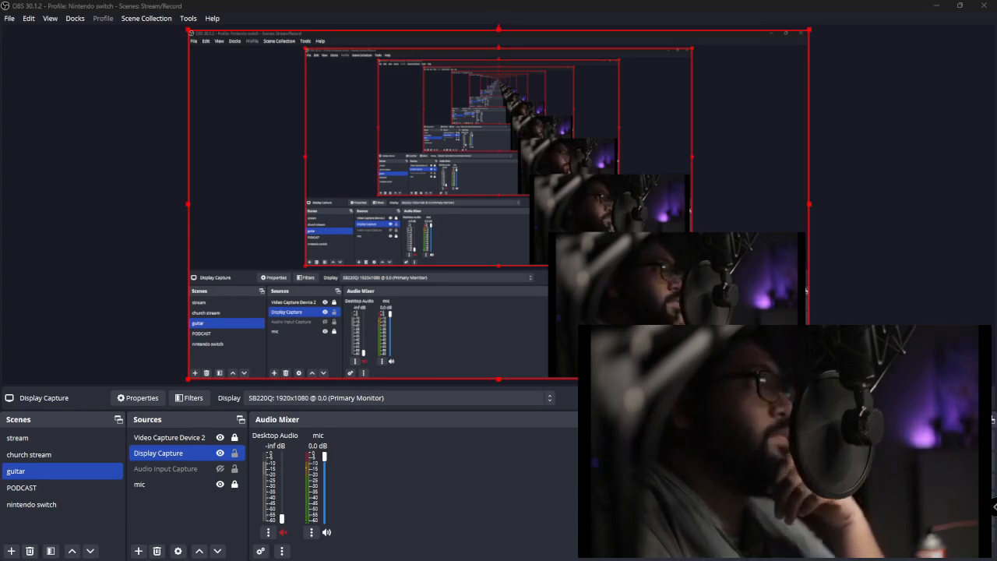
pyautogui.moveTo(519, 560); pyautogui.dragTo(407, 33)
pyautogui.scroll(-2, 276, 310)
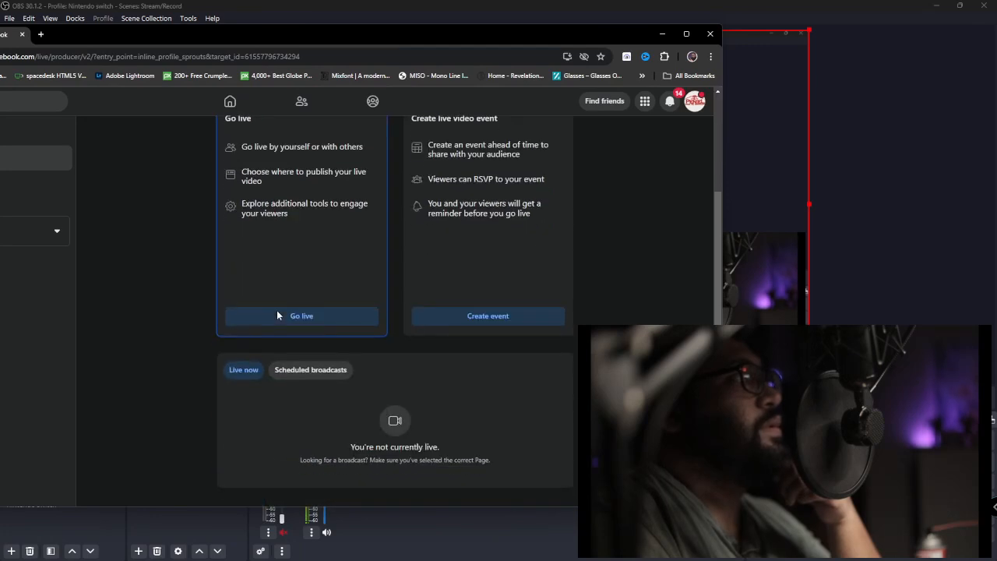
pyautogui.click(277, 310)
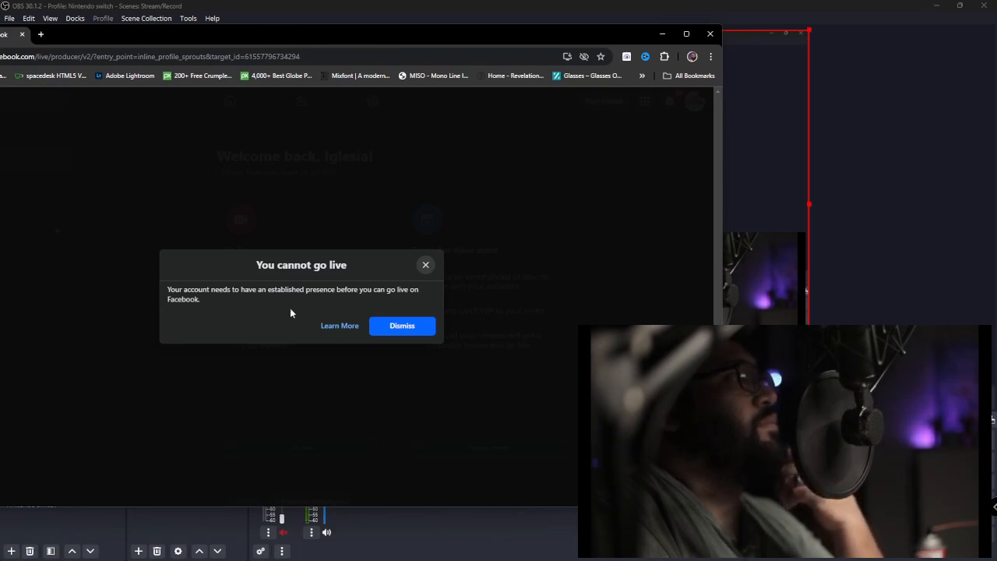
pyautogui.click(426, 266)
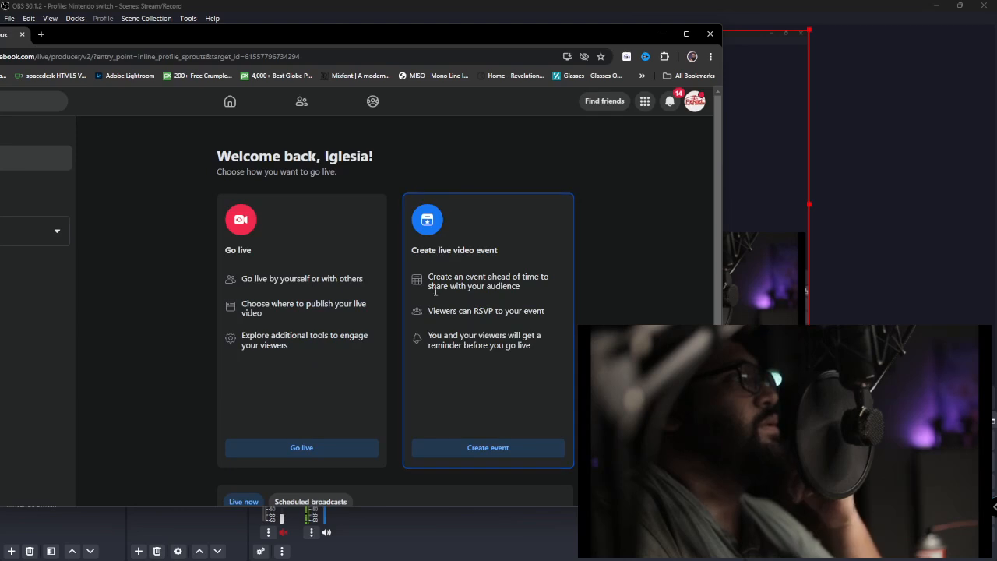
pyautogui.scroll(-2, 373, 317)
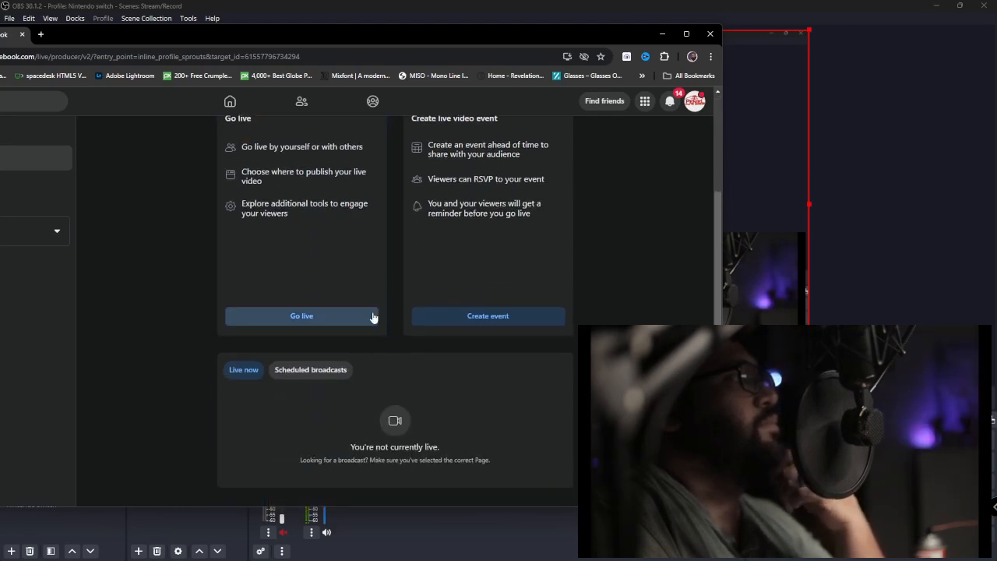
pyautogui.moveTo(371, 33)
pyautogui.mouseDown()
pyautogui.moveTo(553, 41)
pyautogui.moveTo(373, 39)
pyautogui.mouseUp()
pyautogui.click(310, 321)
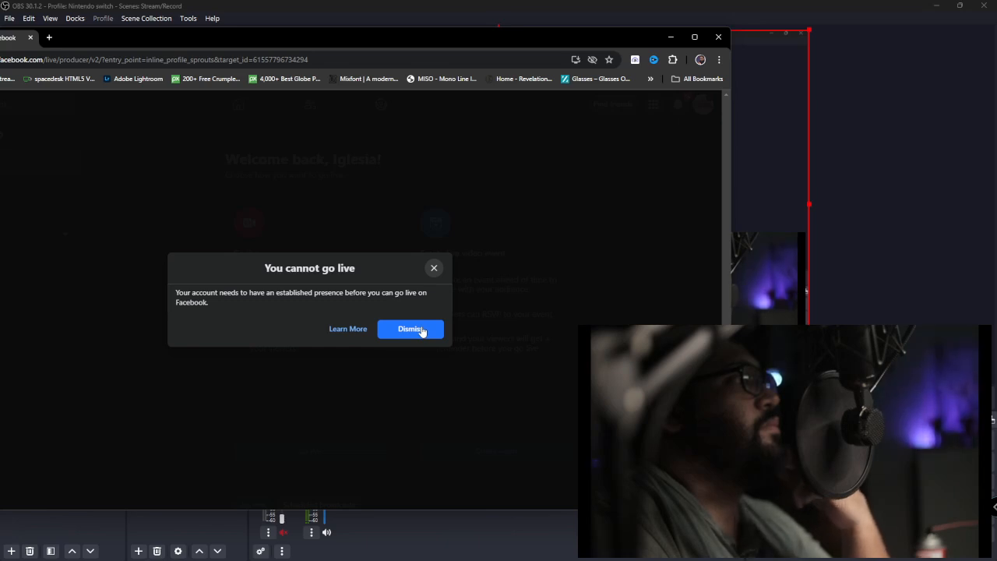
pyautogui.click(411, 329)
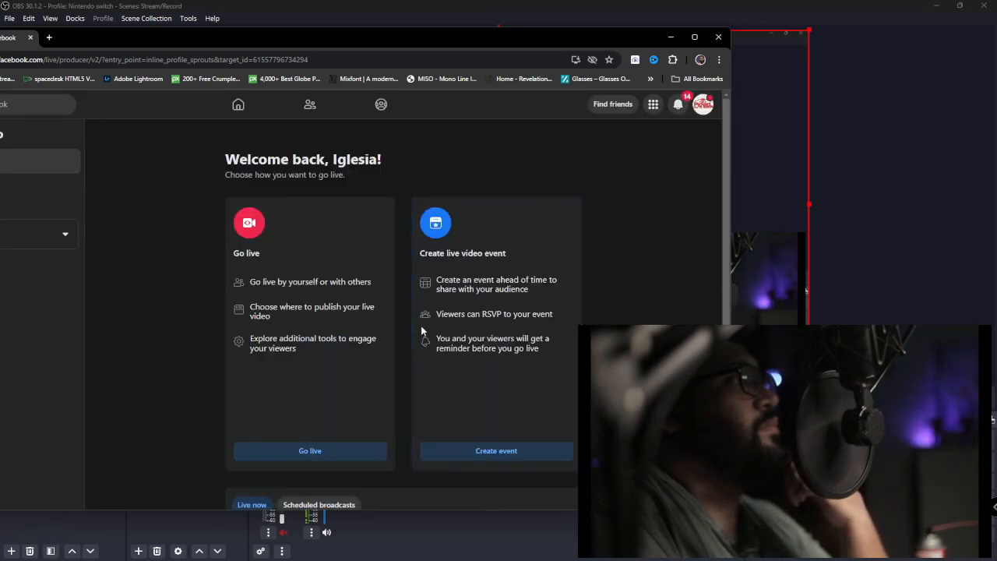
# Accept the pending friend requests listed in the church page's Facebook notifications.
pyautogui.click(679, 104)
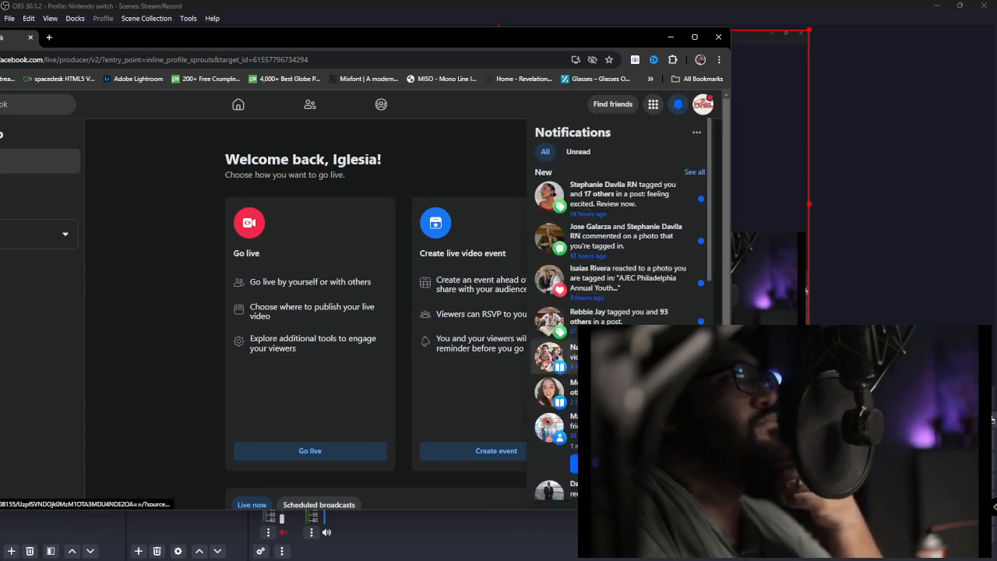
pyautogui.scroll(-5, 595, 193)
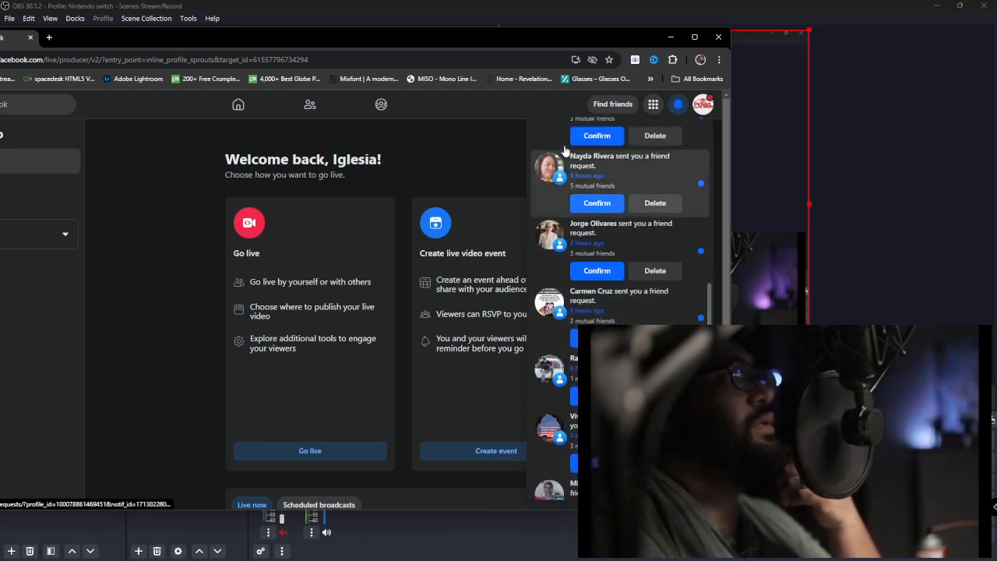
pyautogui.scroll(3, 594, 194)
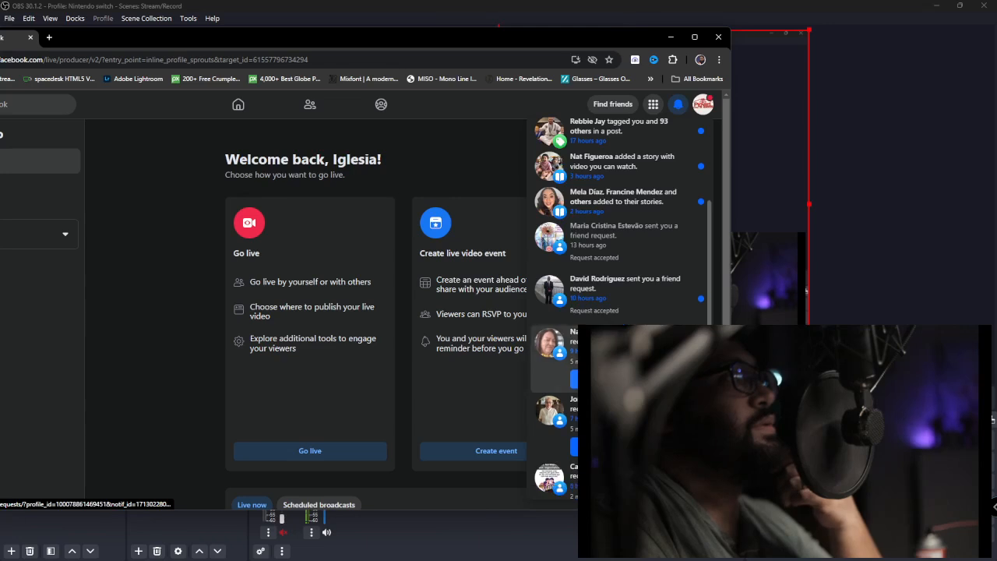
pyautogui.scroll(-3, 603, 283)
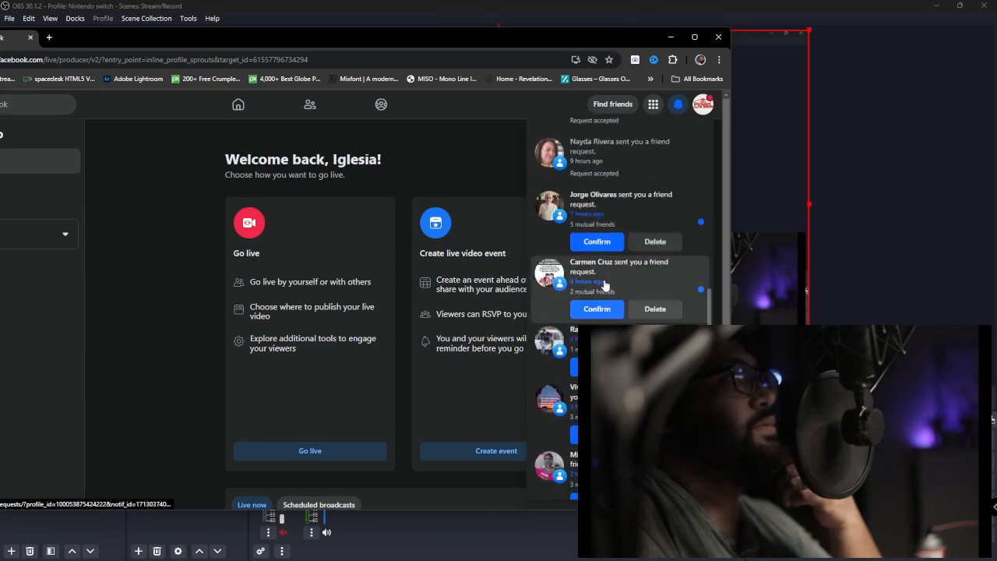
pyautogui.click(597, 242)
pyautogui.click(597, 291)
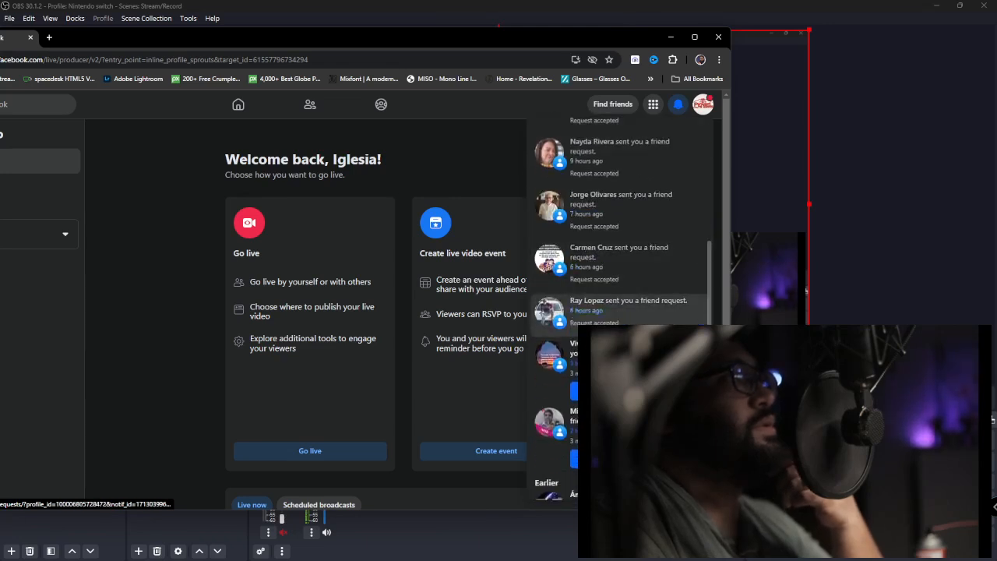
pyautogui.click(597, 336)
pyautogui.scroll(-2, 622, 317)
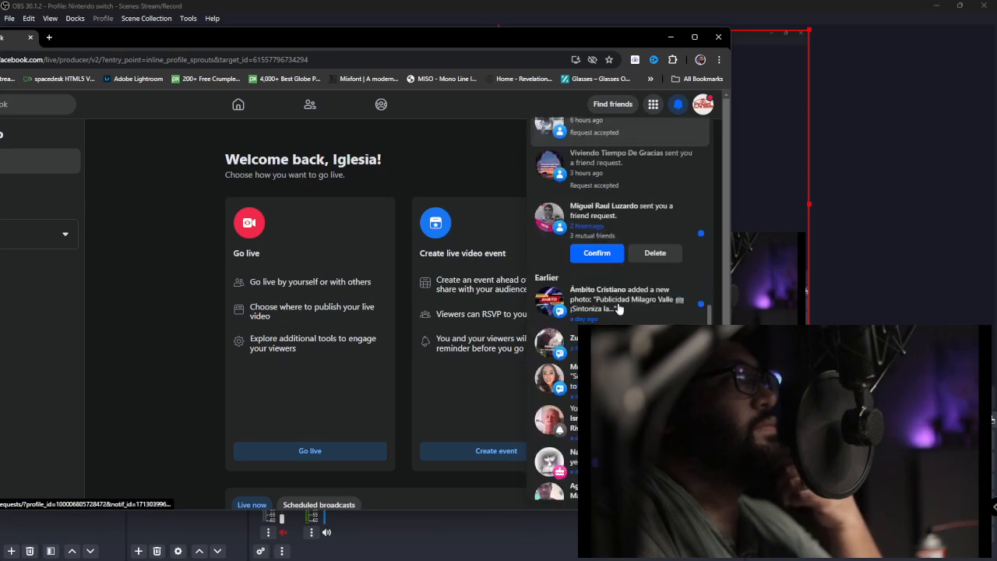
pyautogui.click(607, 256)
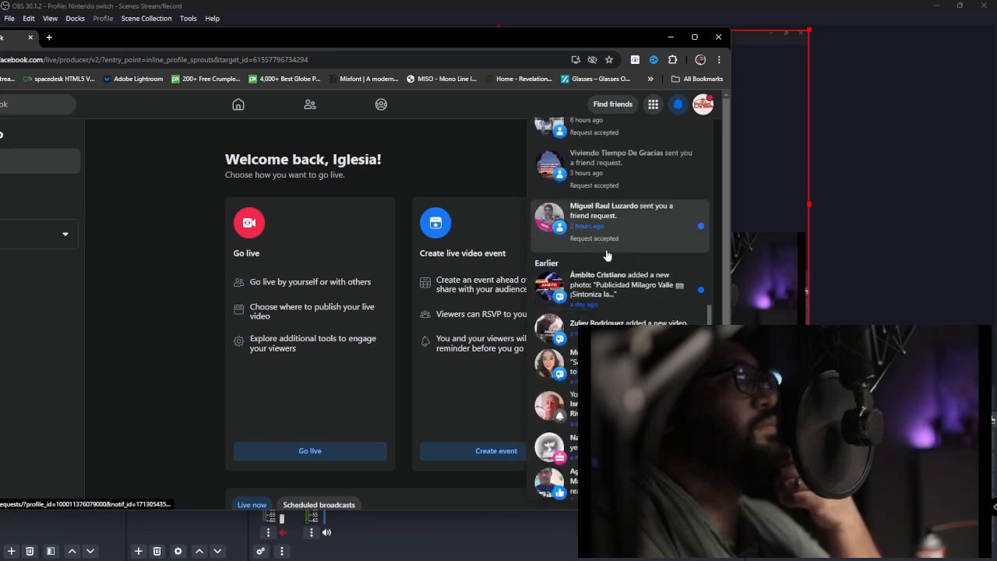
# Try again to go live from Live Producer and from the home feed's Live video option, dismissing each notice.
pyautogui.click(315, 447)
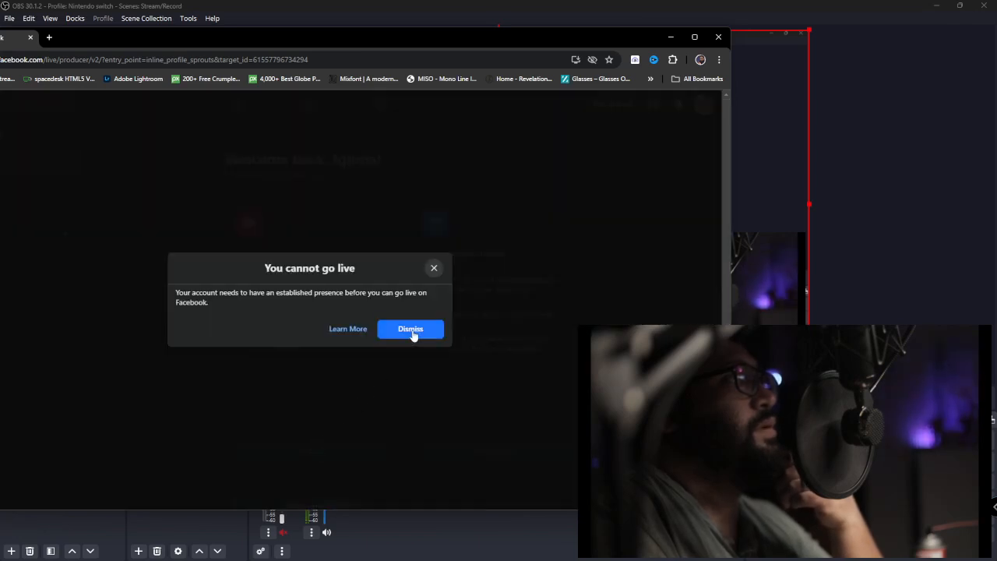
pyautogui.click(411, 330)
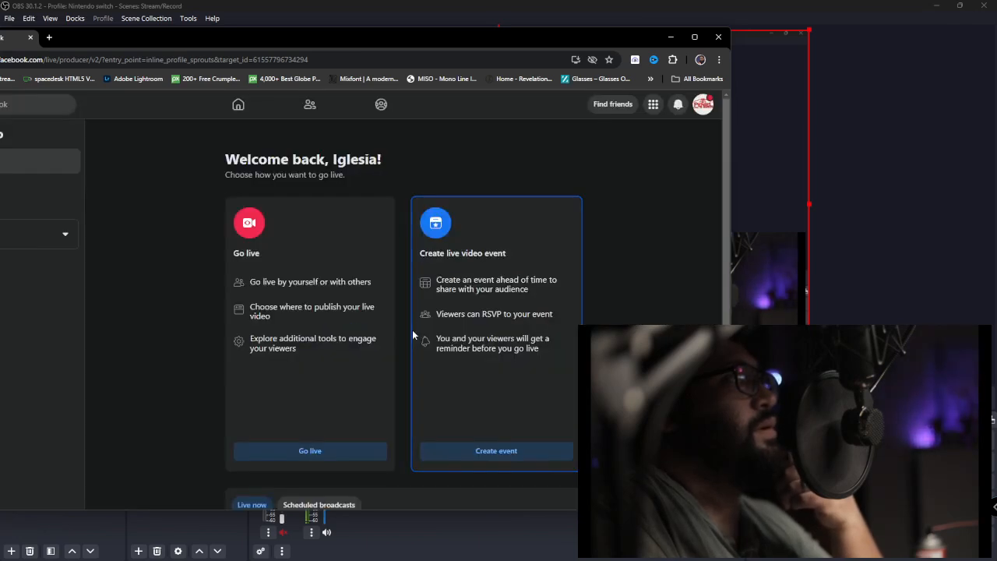
pyautogui.click(251, 107)
pyautogui.click(199, 322)
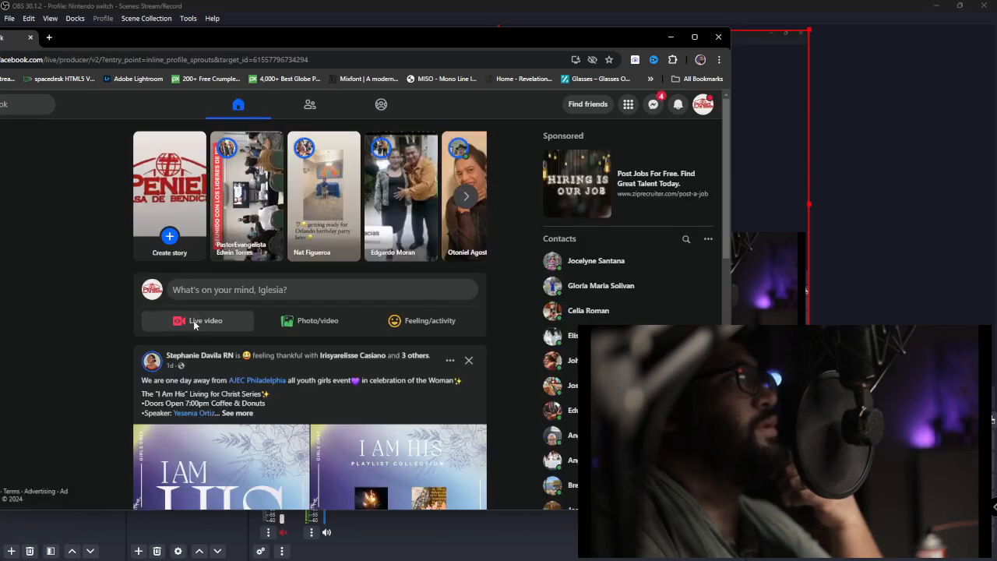
pyautogui.click(329, 448)
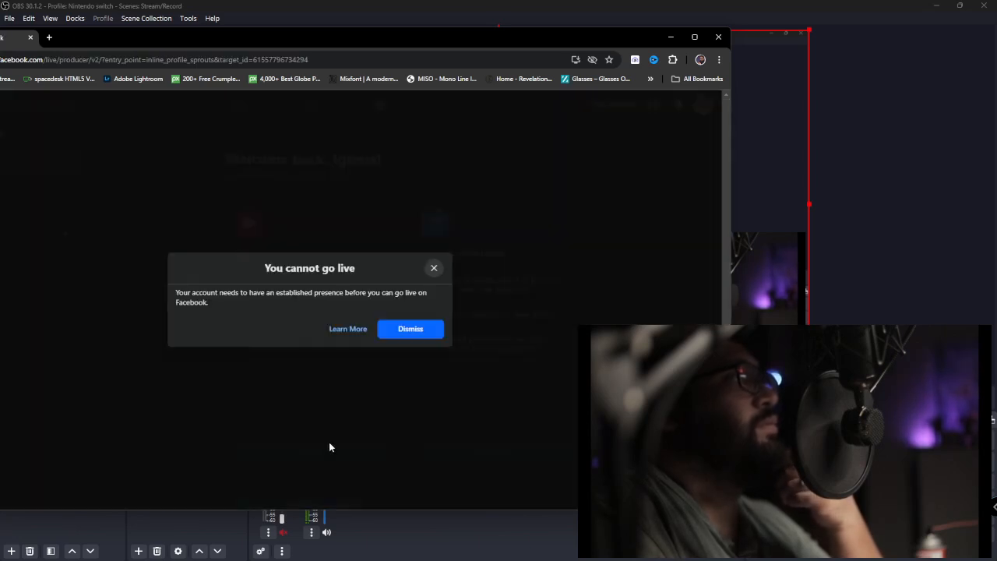
pyautogui.click(405, 335)
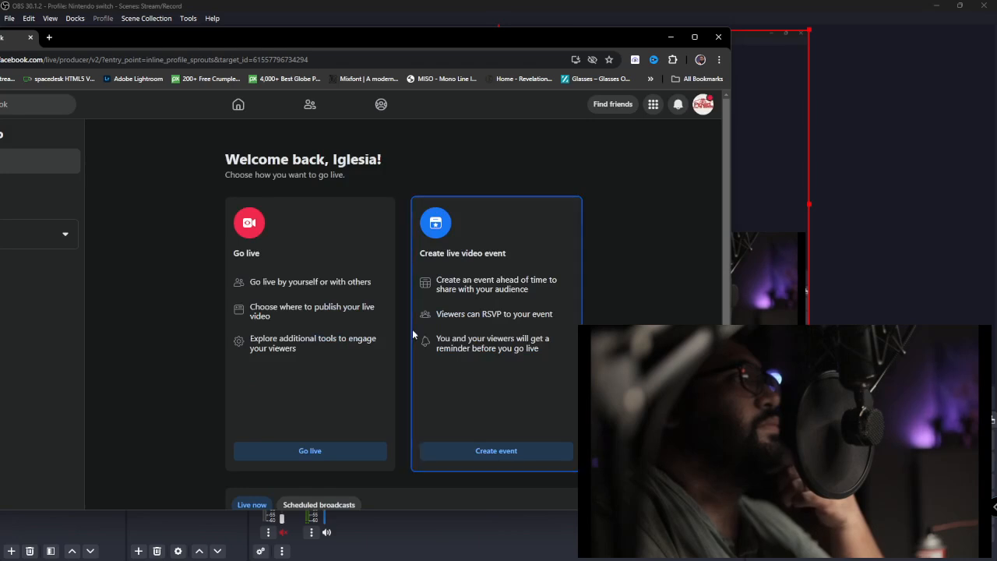
# Replace the church page's browser window with the personal profile's Live Producer window, fit it on the display and reload it.
pyautogui.scroll(-2, 412, 329)
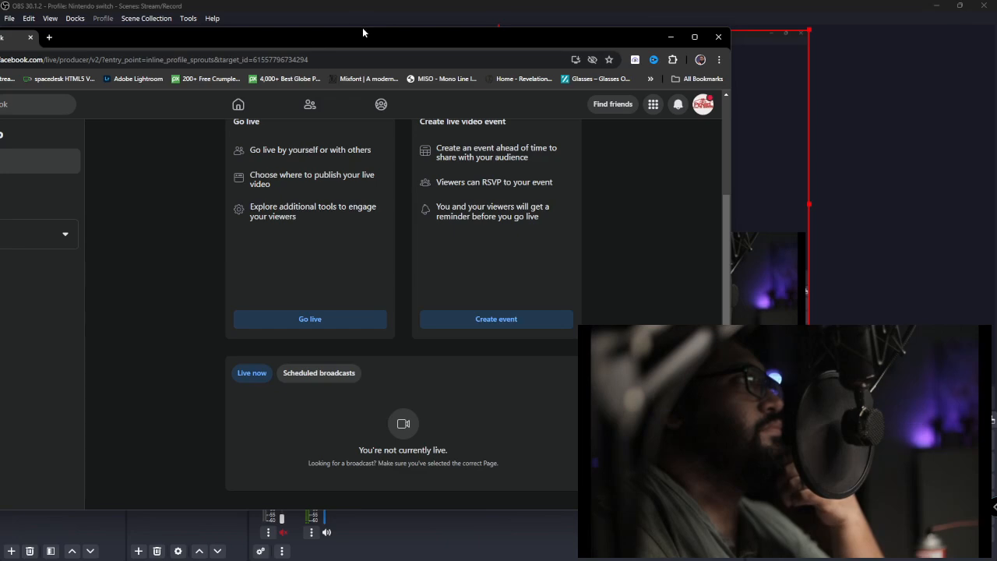
pyautogui.moveTo(365, 33); pyautogui.dragTo(459, 560)
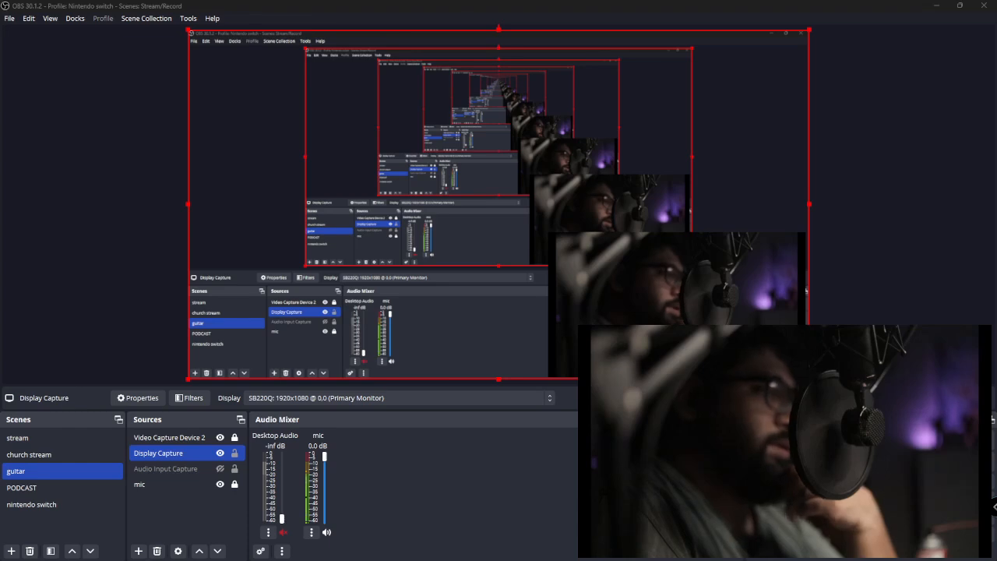
pyautogui.moveTo(358, 560); pyautogui.dragTo(237, 24)
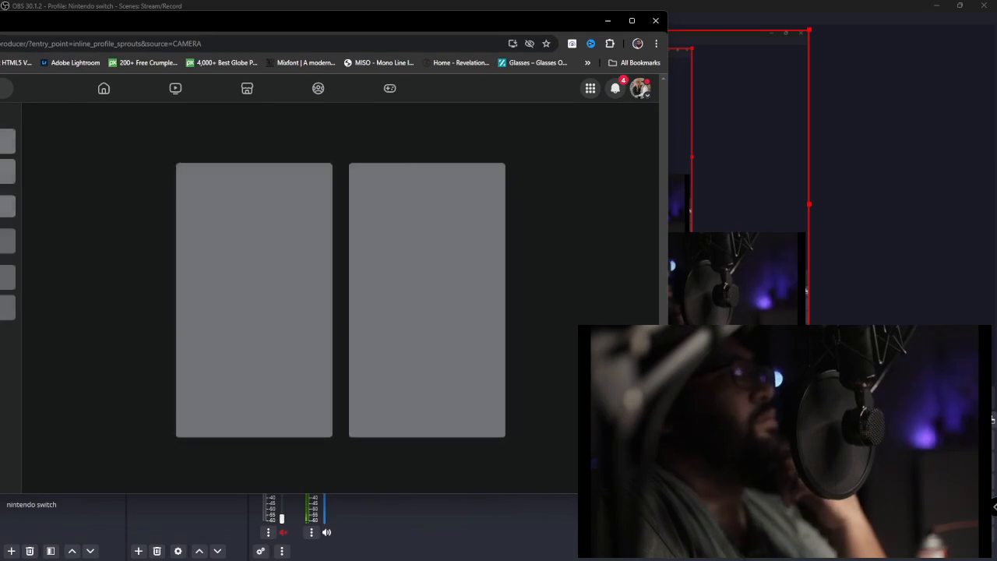
pyautogui.moveTo(668, 493); pyautogui.dragTo(447, 542)
pyautogui.moveTo(235, 19); pyautogui.dragTo(374, 21)
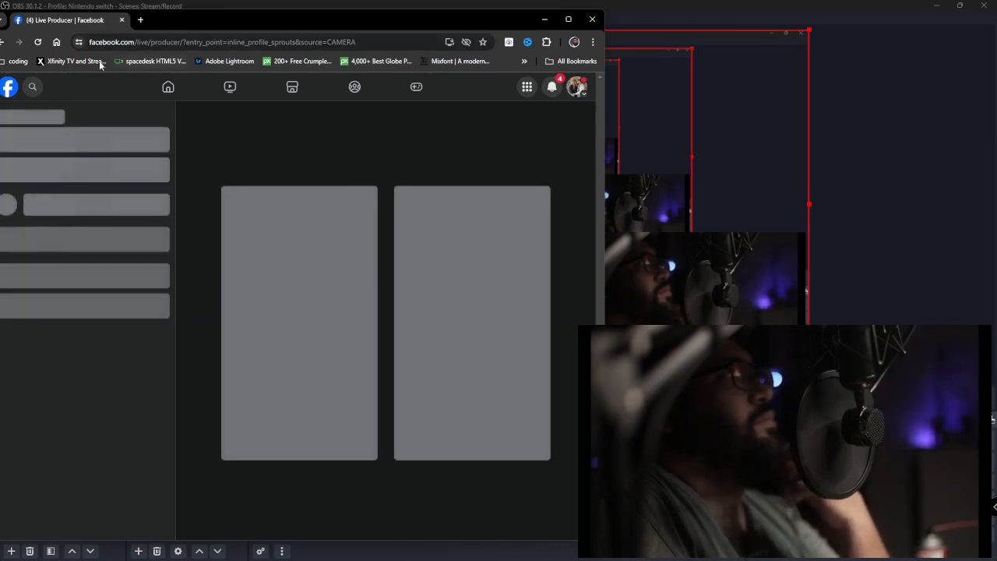
pyautogui.click(36, 42)
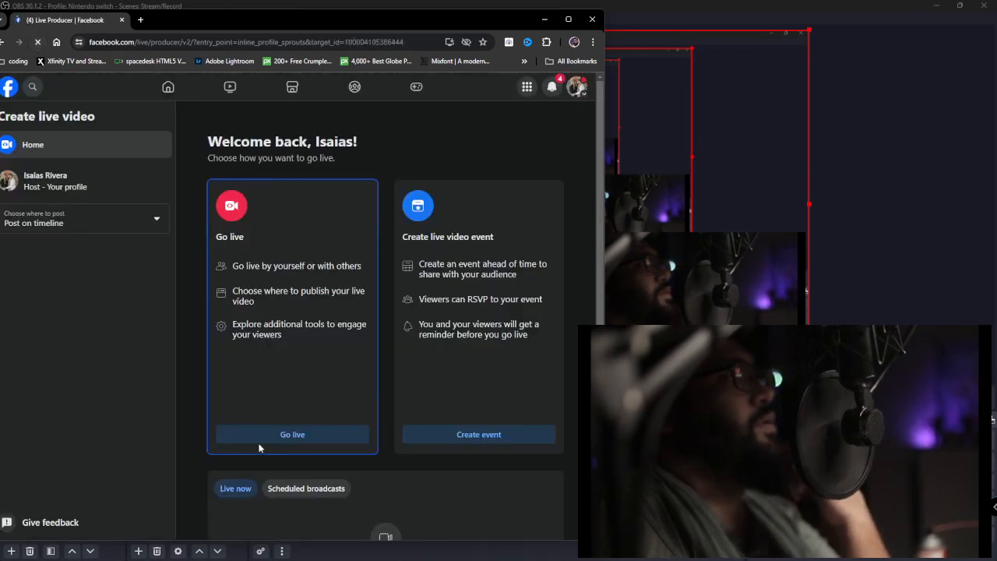
# Start the Go live setup on the personal profile, copy its stream key and minimize the browser.
pyautogui.click(262, 437)
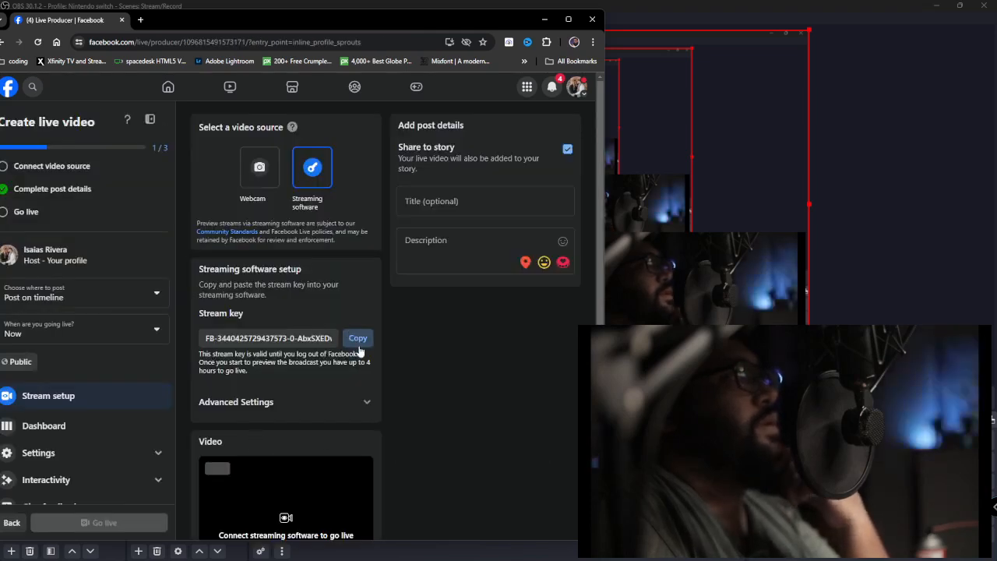
pyautogui.click(356, 340)
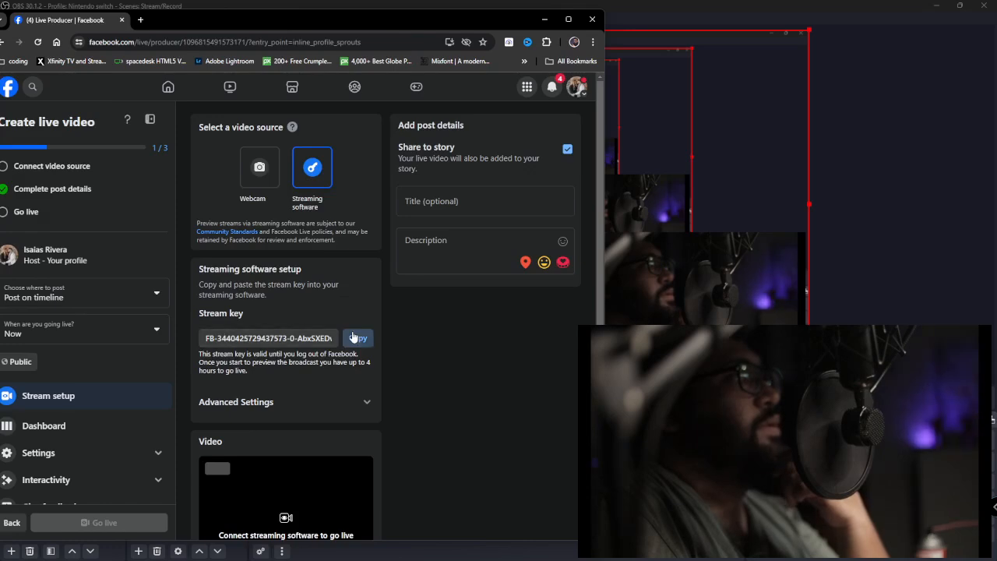
pyautogui.click(544, 19)
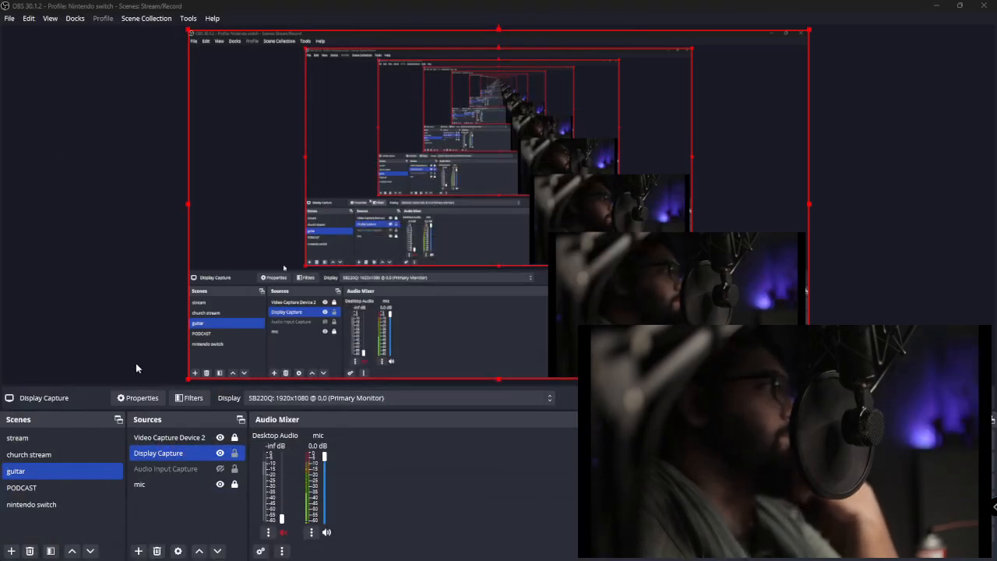
# In the OBS stream settings, set the streaming service to Facebook Live.
pyautogui.click(10, 18)
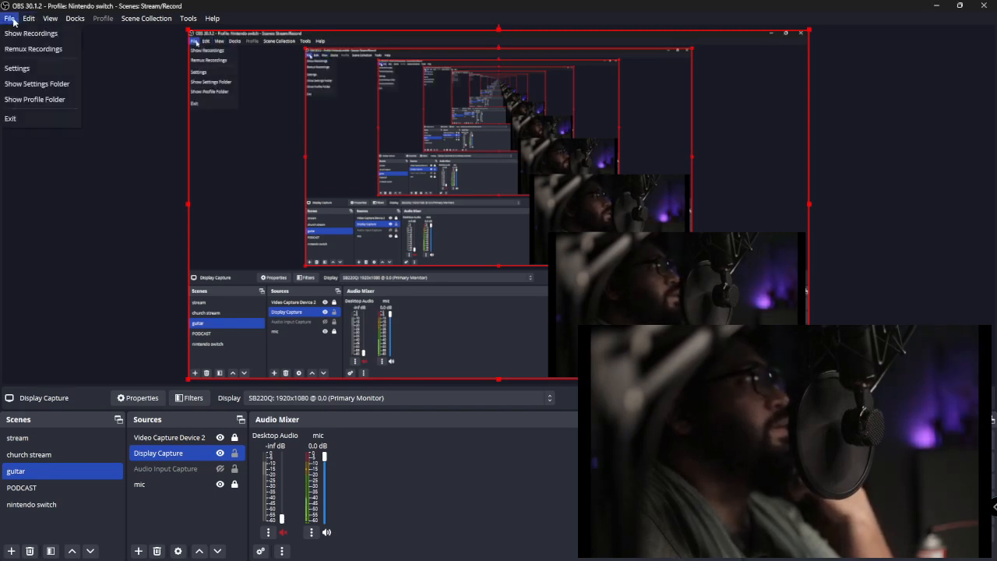
pyautogui.click(34, 68)
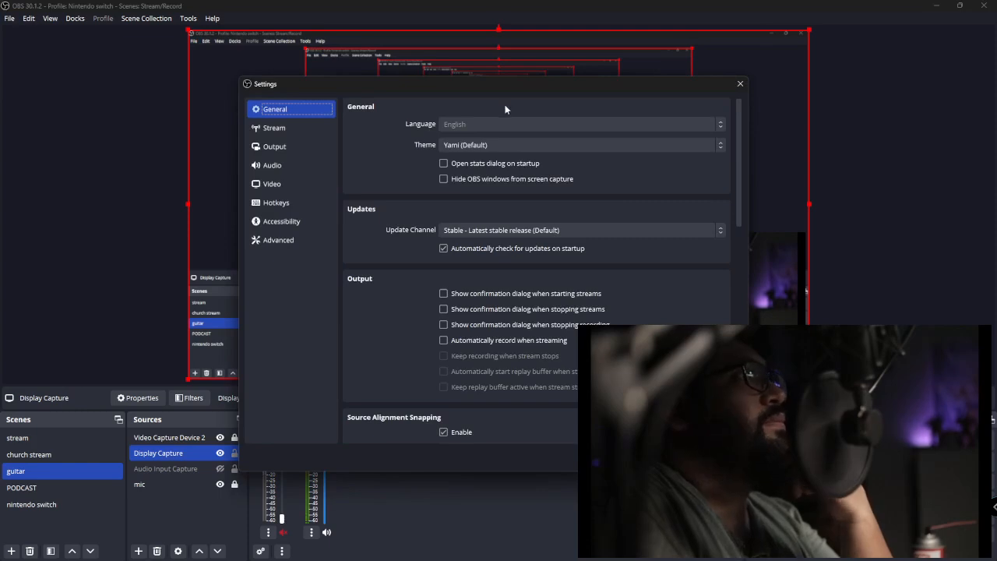
pyautogui.moveTo(502, 92); pyautogui.dragTo(448, 31)
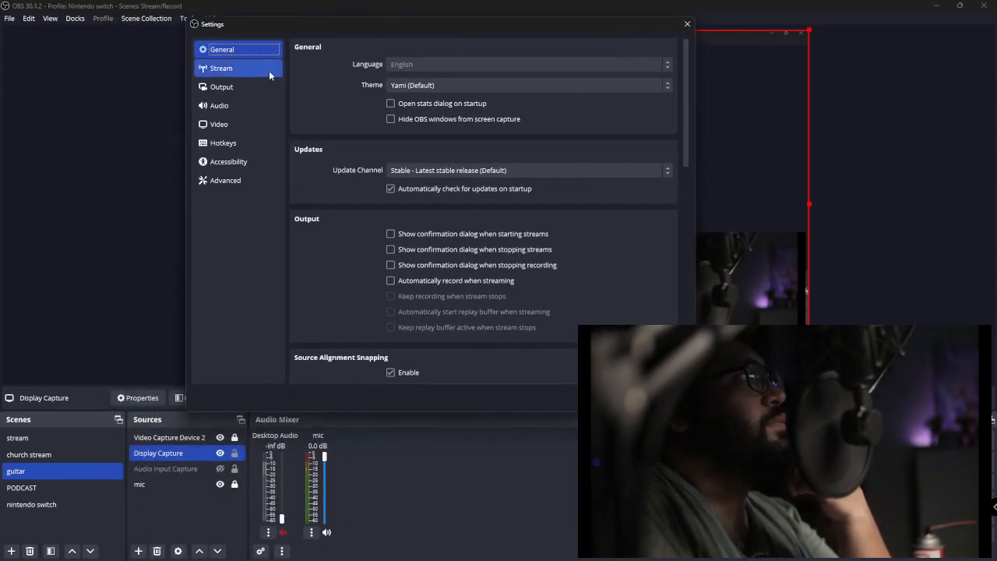
pyautogui.click(268, 71)
pyautogui.click(435, 50)
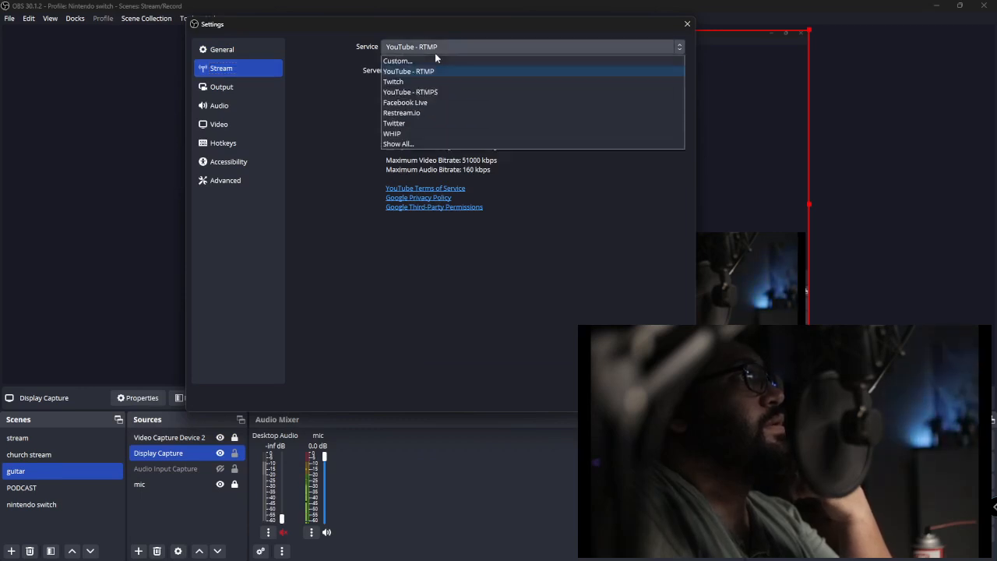
pyautogui.click(423, 104)
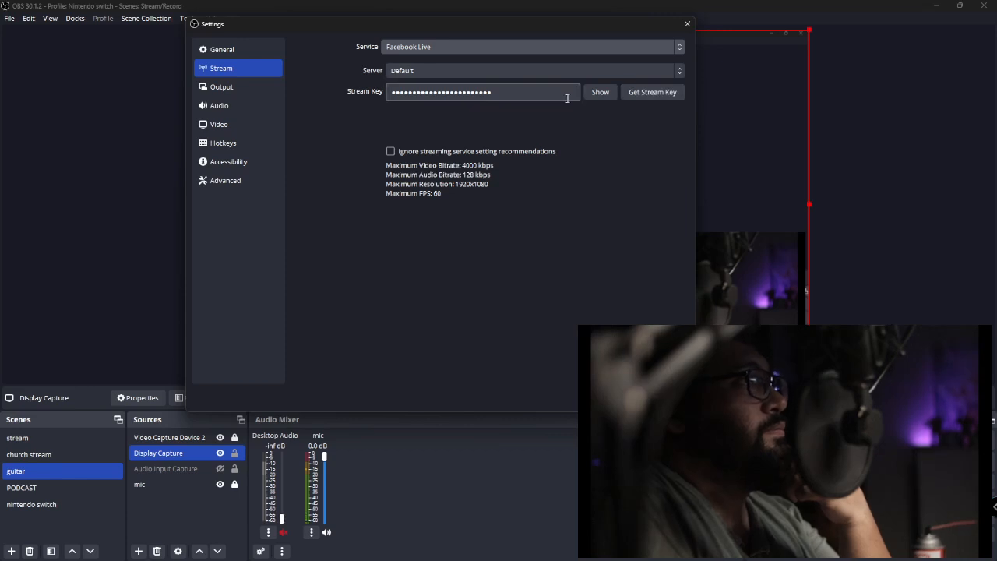
# Replace the existing stream key with the one copied from Facebook.
pyautogui.click(482, 92)
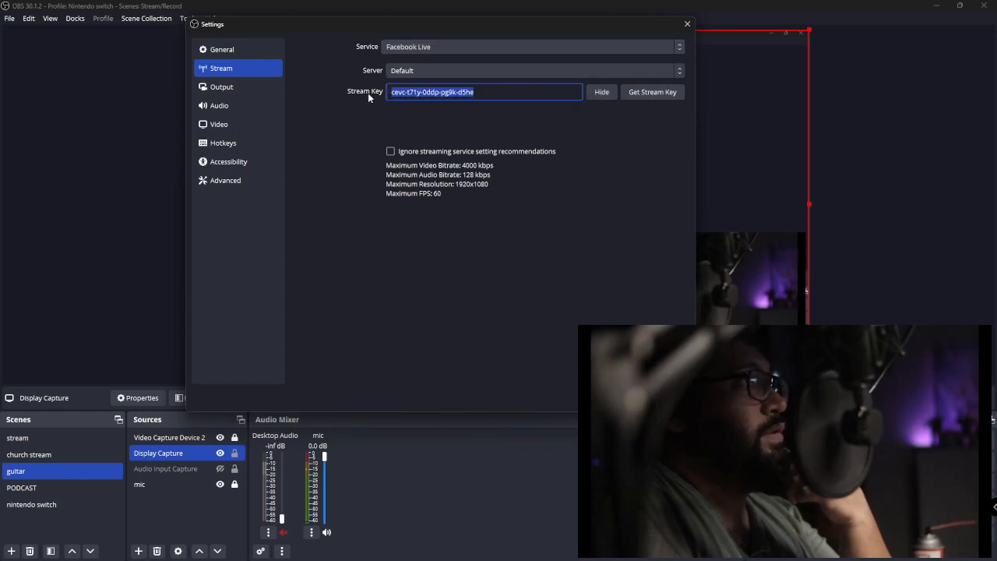
pyautogui.rightClick(393, 94)
pyautogui.click(408, 163)
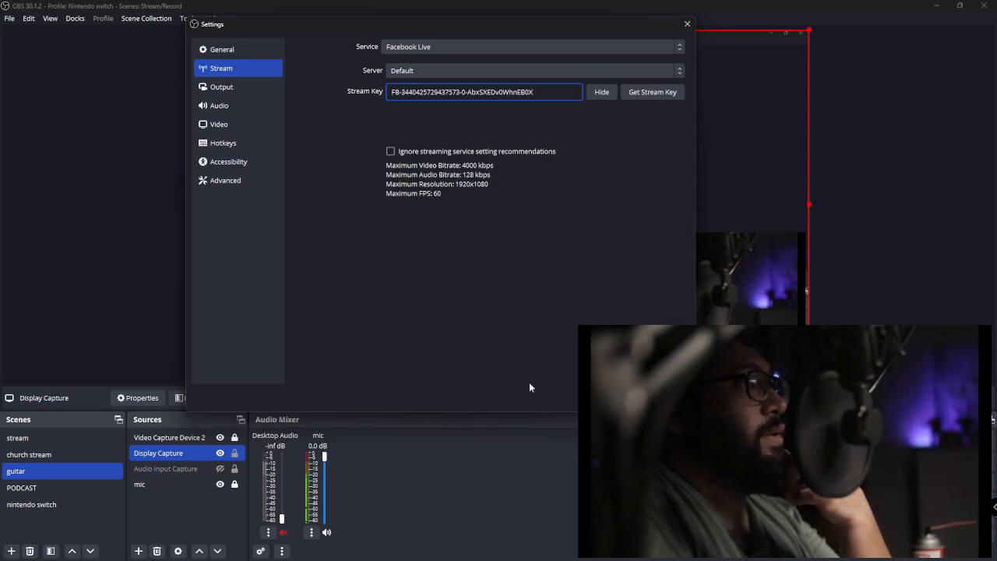
# Close the settings and discard the unsaved stream changes.
pyautogui.click(687, 25)
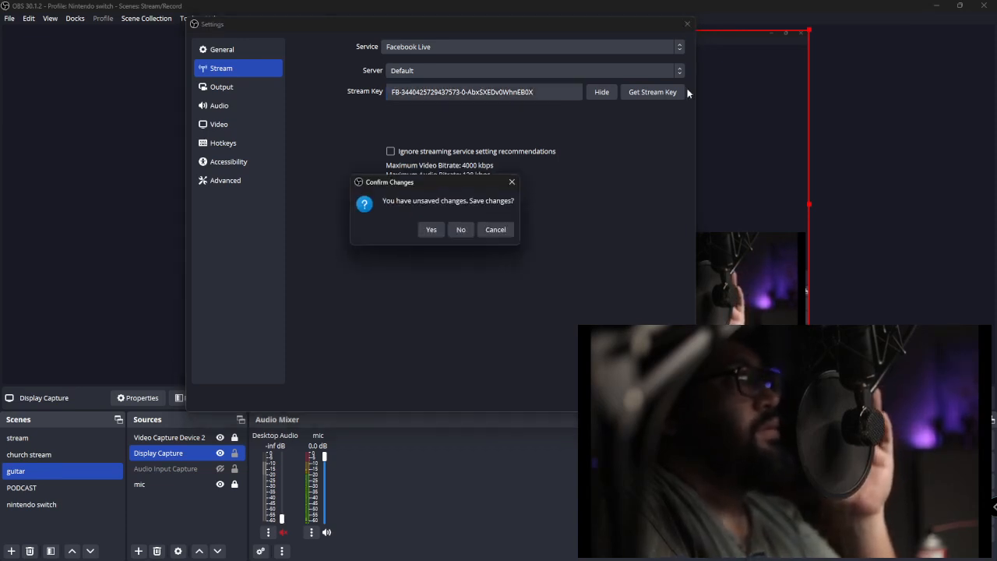
pyautogui.click(459, 231)
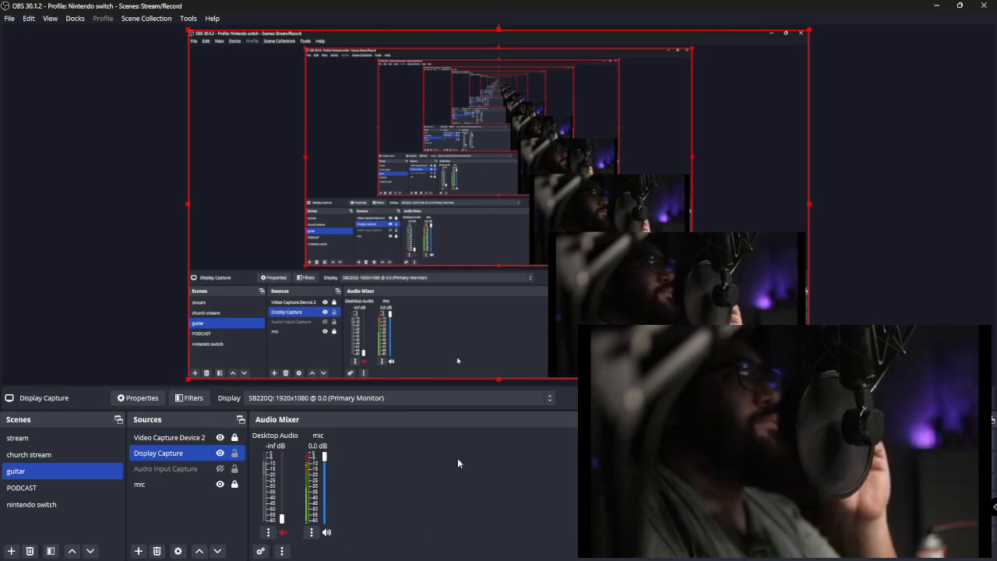
# Try to select and move the locked Video Capture Device 2 source in the preview.
pyautogui.click(168, 437)
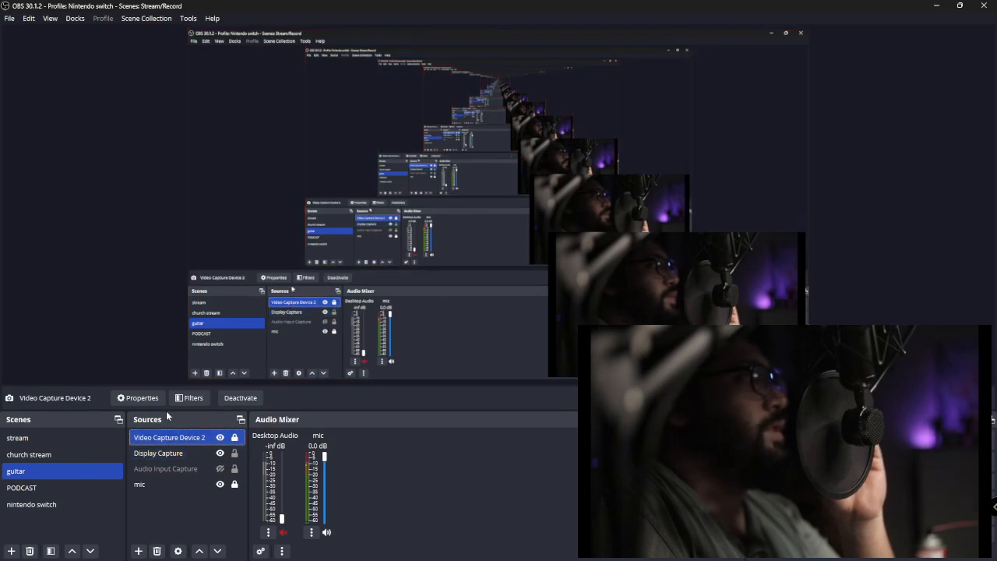
pyautogui.click(179, 453)
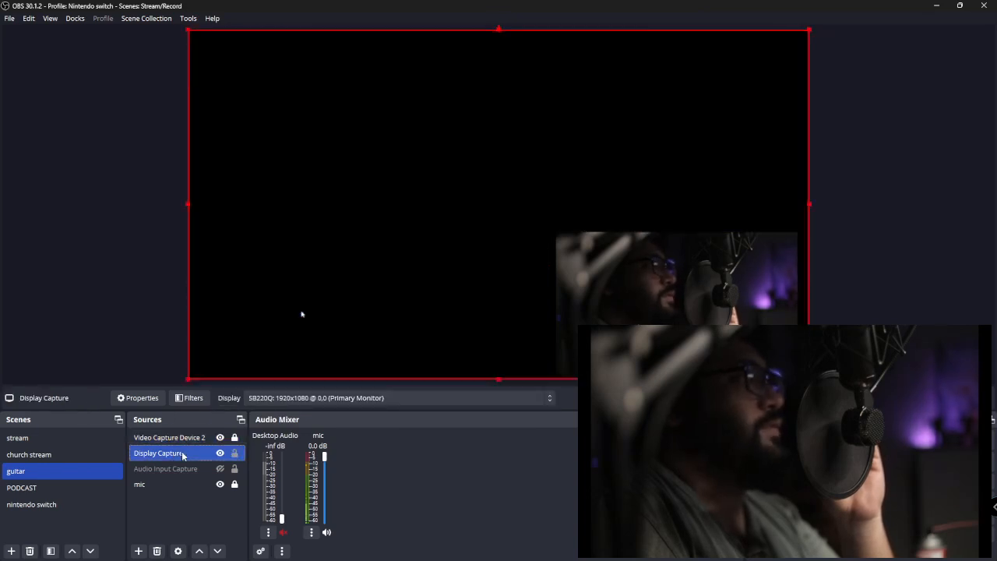
pyautogui.keyDown('ctrl'); pyautogui.click(163, 484); pyautogui.keyUp('ctrl')
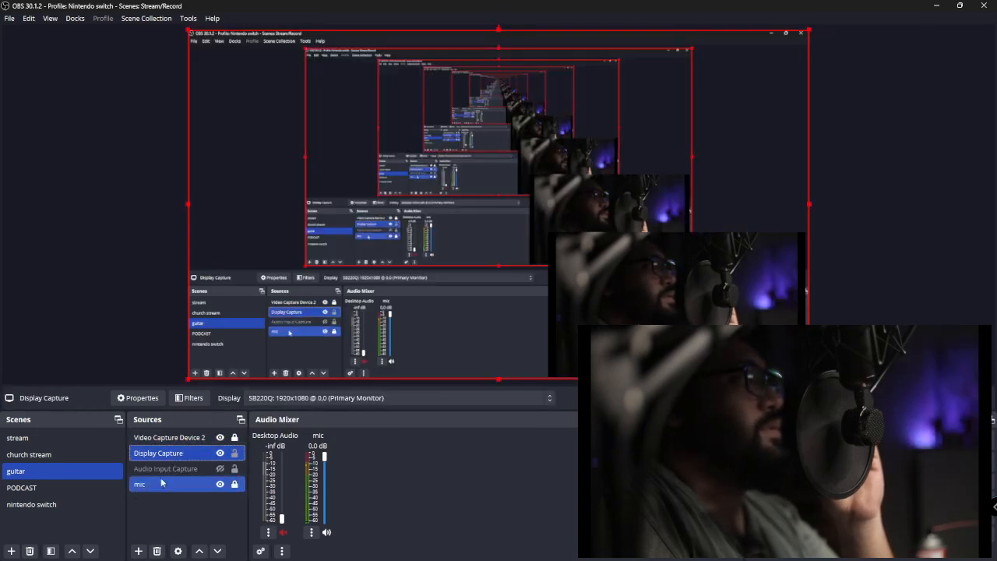
pyautogui.click(172, 437)
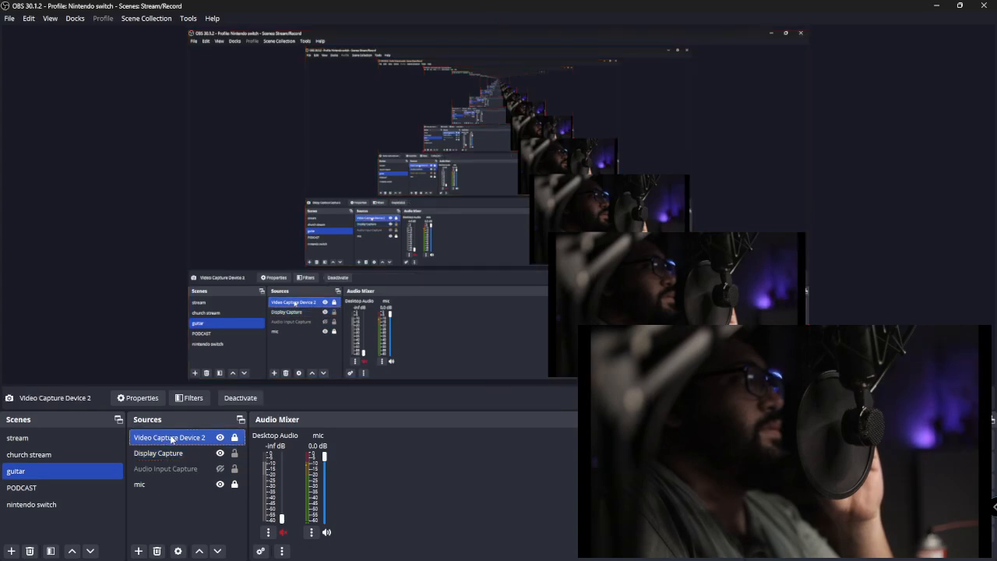
pyautogui.click(543, 163)
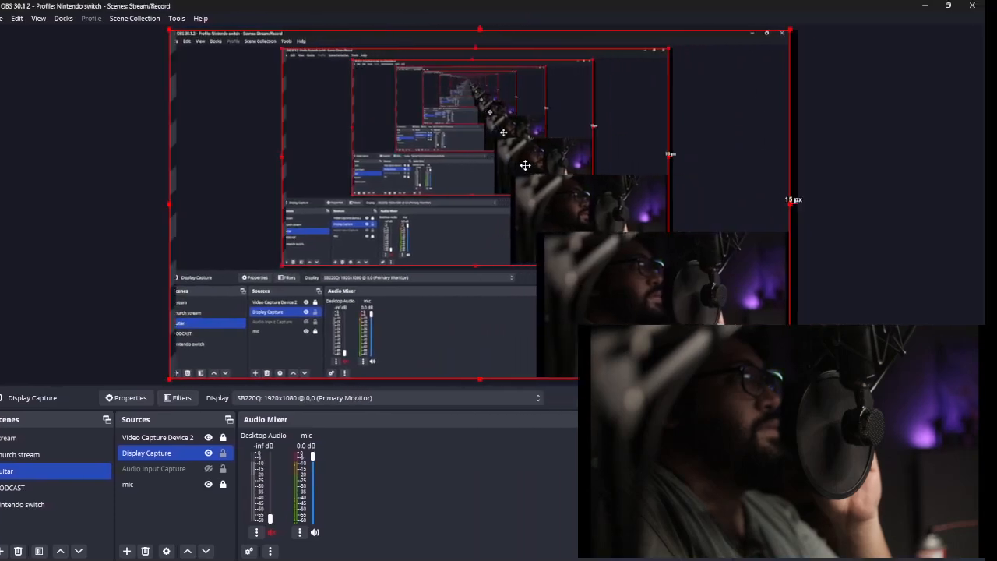
pyautogui.click(159, 439)
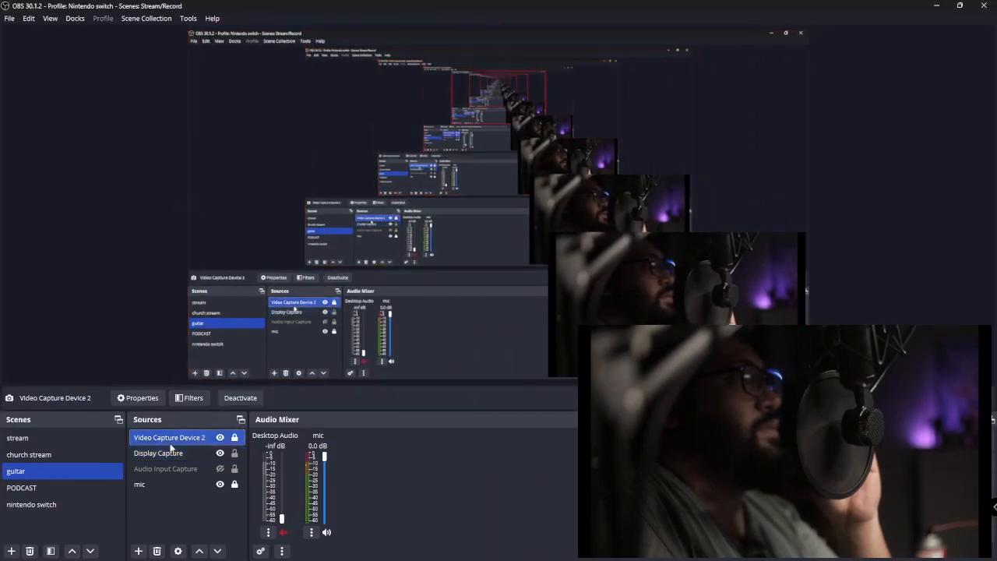
pyautogui.click(671, 299)
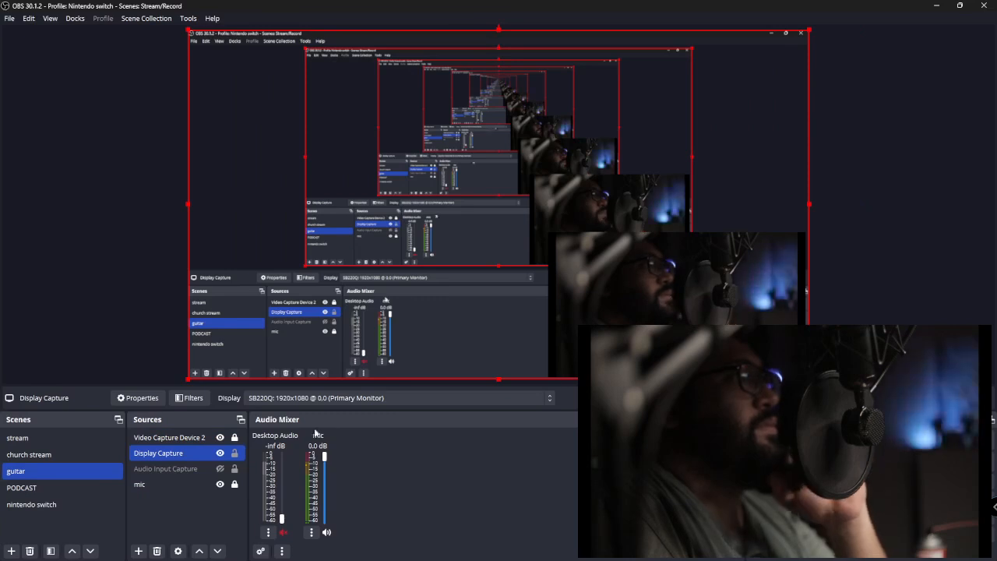
# Unlock the Video Capture Device 2 source and move the webcam image to the upper right corner of the canvas.
pyautogui.keyDown('ctrl'); pyautogui.click(231, 439); pyautogui.keyUp('ctrl')
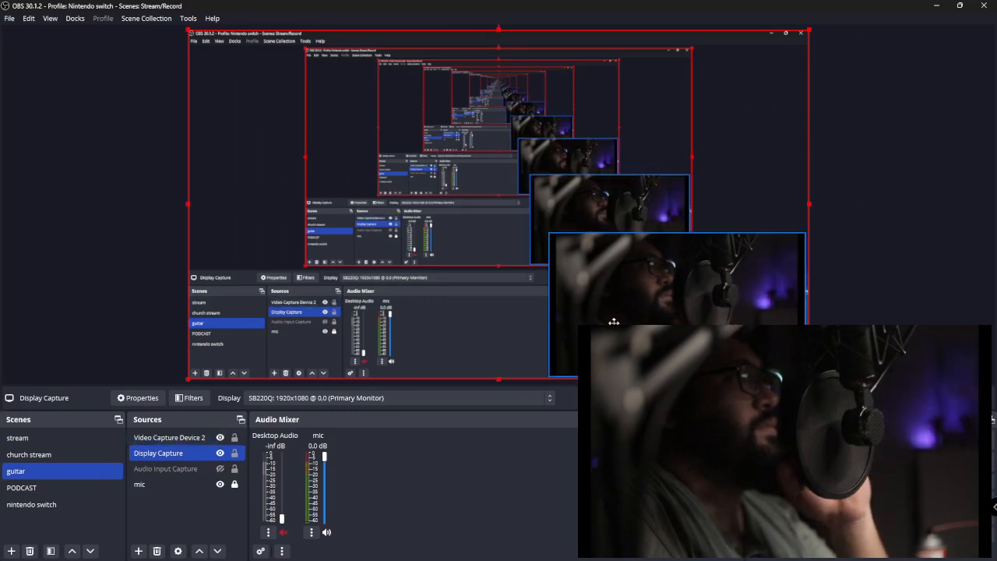
pyautogui.moveTo(613, 320)
pyautogui.mouseDown()
pyautogui.moveTo(613, 278)
pyautogui.moveTo(607, 326)
pyautogui.moveTo(615, 321)
pyautogui.mouseUp()
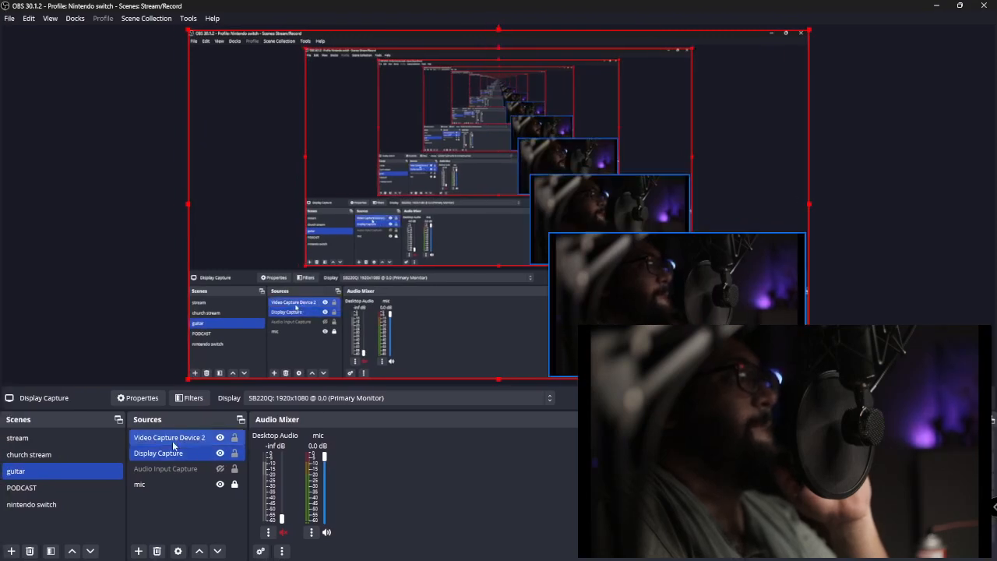
pyautogui.click(172, 441)
pyautogui.moveTo(570, 358); pyautogui.dragTo(572, 156)
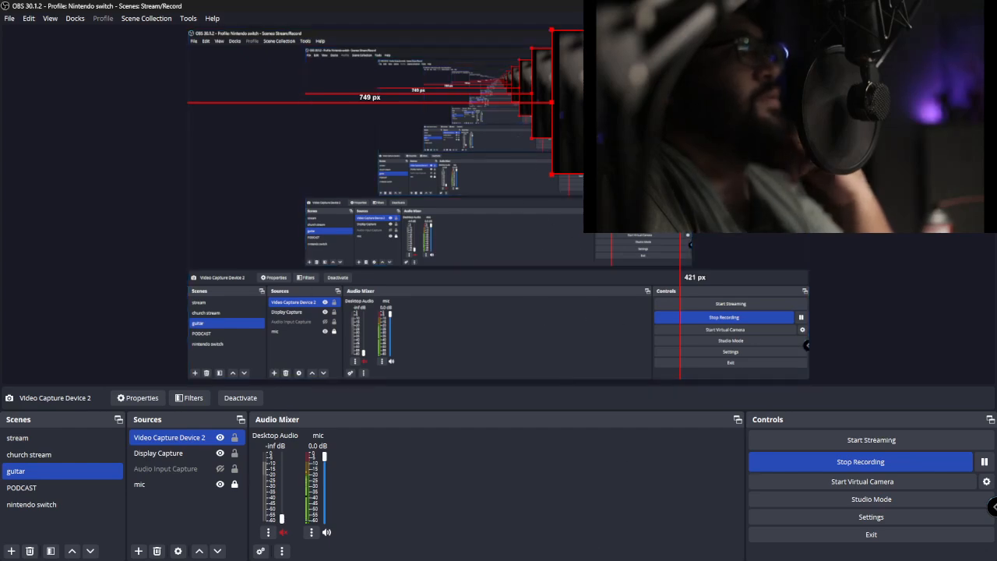
pyautogui.moveTo(397, 559); pyautogui.dragTo(524, 560)
pyautogui.click(29, 17)
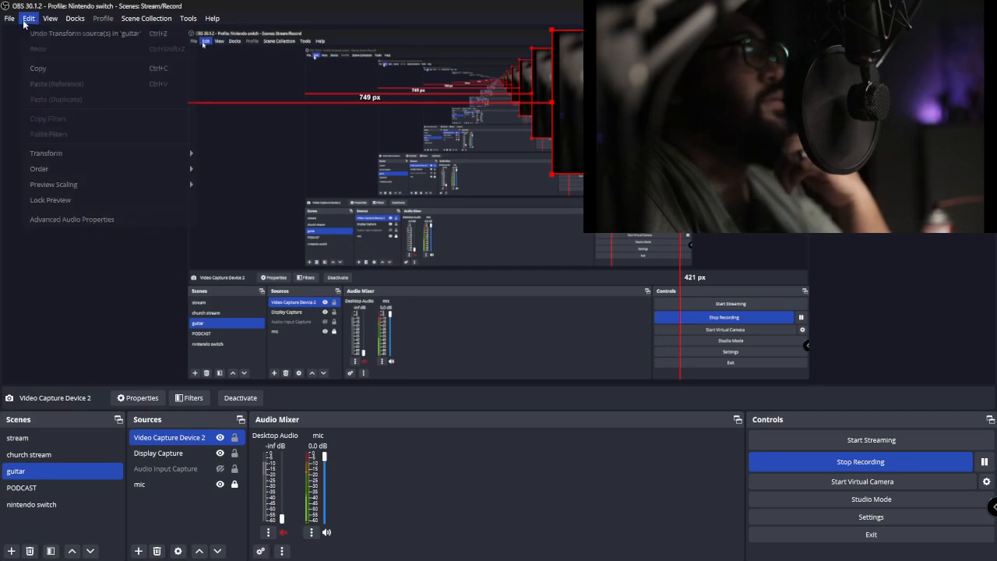
pyautogui.moveTo(9, 18)
pyautogui.click(22, 74)
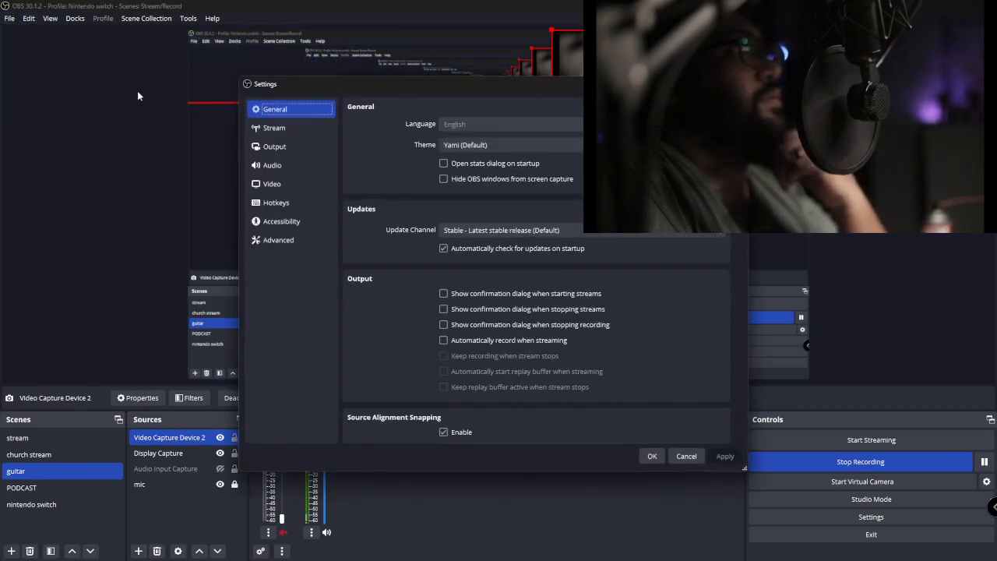
pyautogui.click(278, 128)
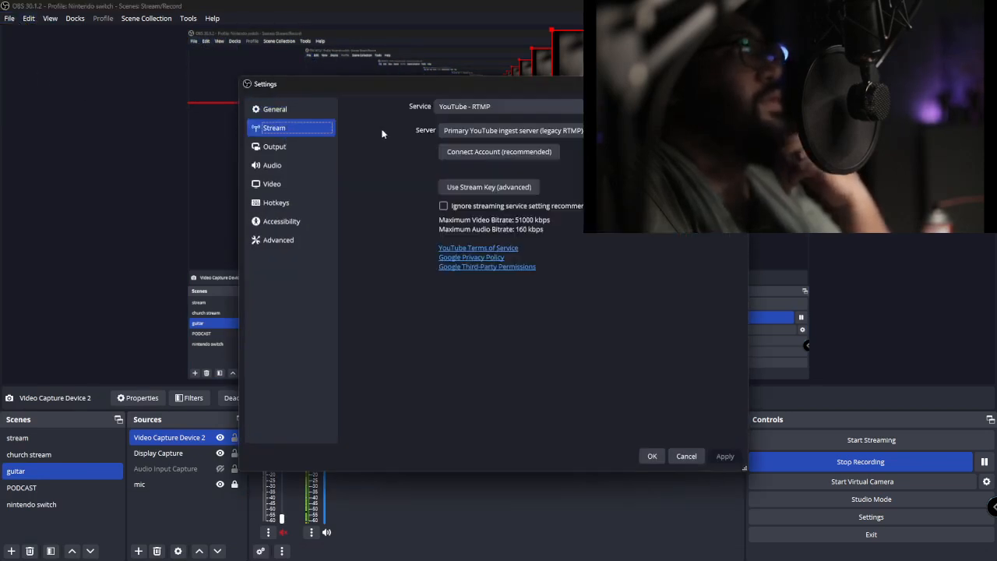
pyautogui.click(485, 106)
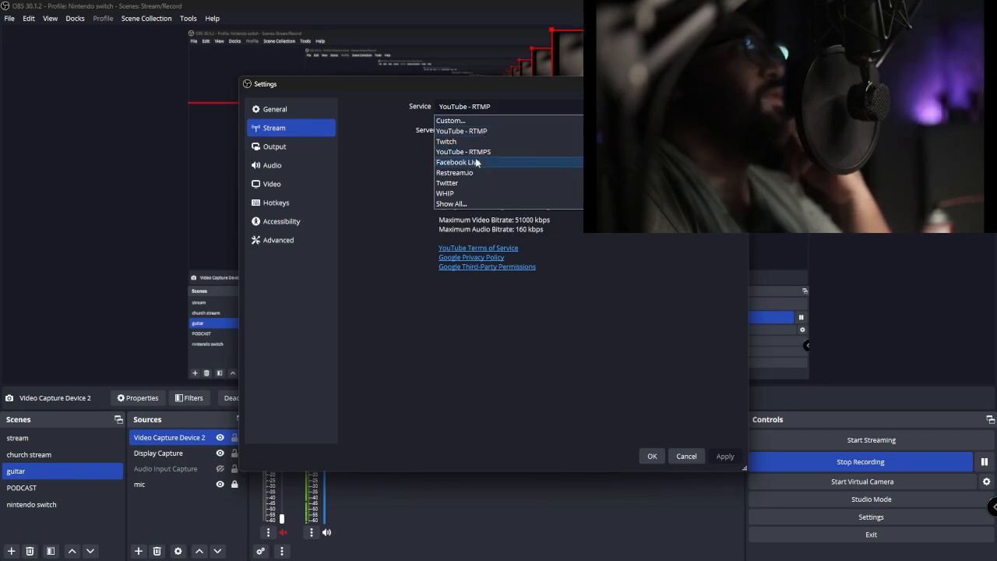
pyautogui.click(475, 162)
pyautogui.click(574, 151)
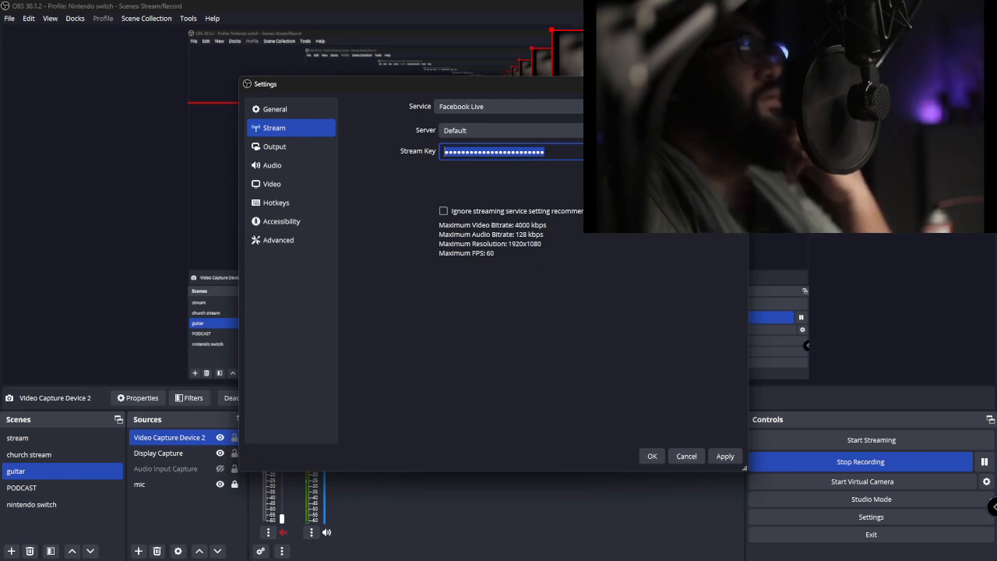
pyautogui.press('Escape')
pyautogui.click(514, 289)
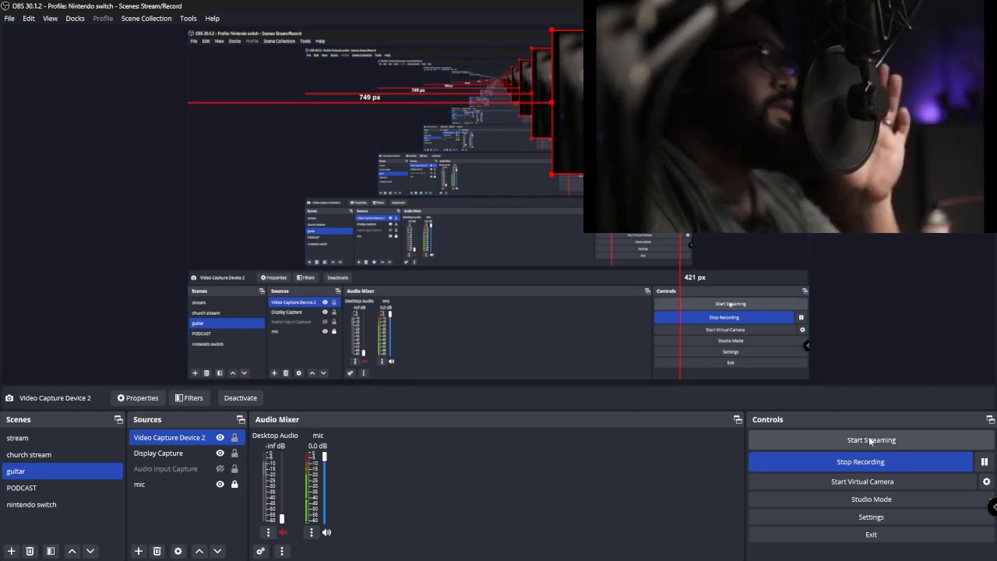
# Bring the Facebook Live Producer window onto the display, check its Video section and Go live state, and move it away again.
pyautogui.moveTo(377, 559); pyautogui.dragTo(349, 19)
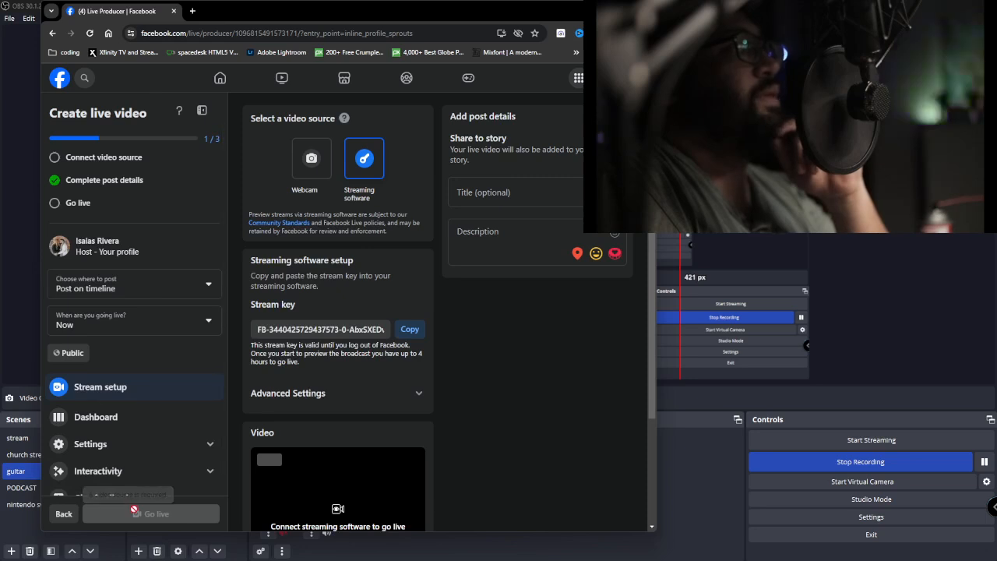
pyautogui.scroll(-2, 380, 346)
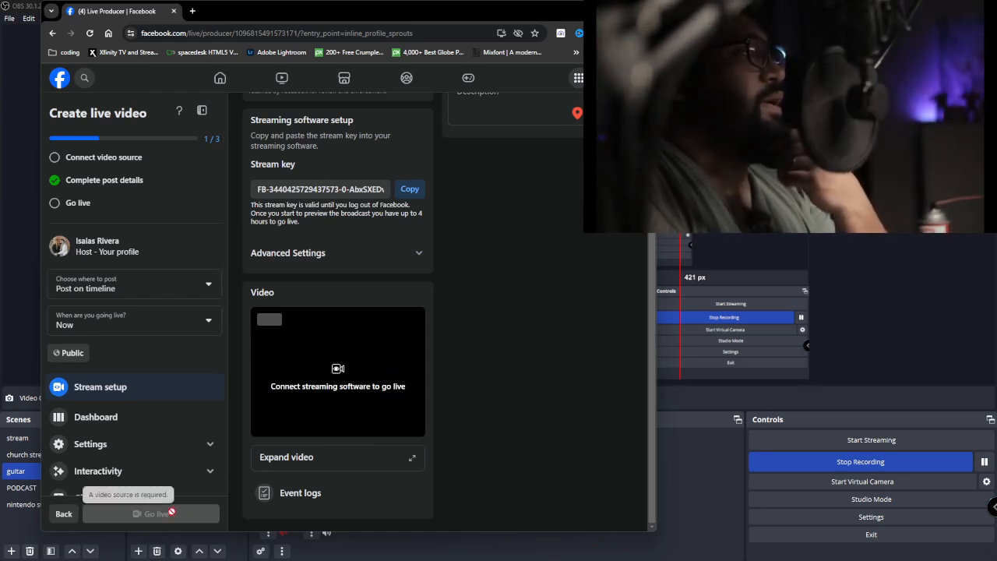
pyautogui.click(566, 17)
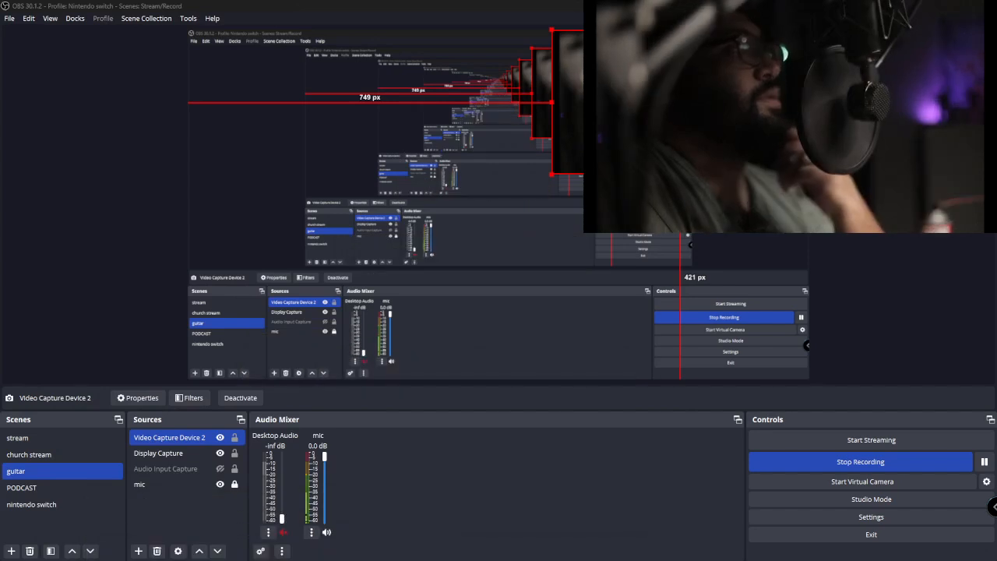
# In the OBS stream settings, change the streaming service to Facebook Live.
pyautogui.click(28, 19)
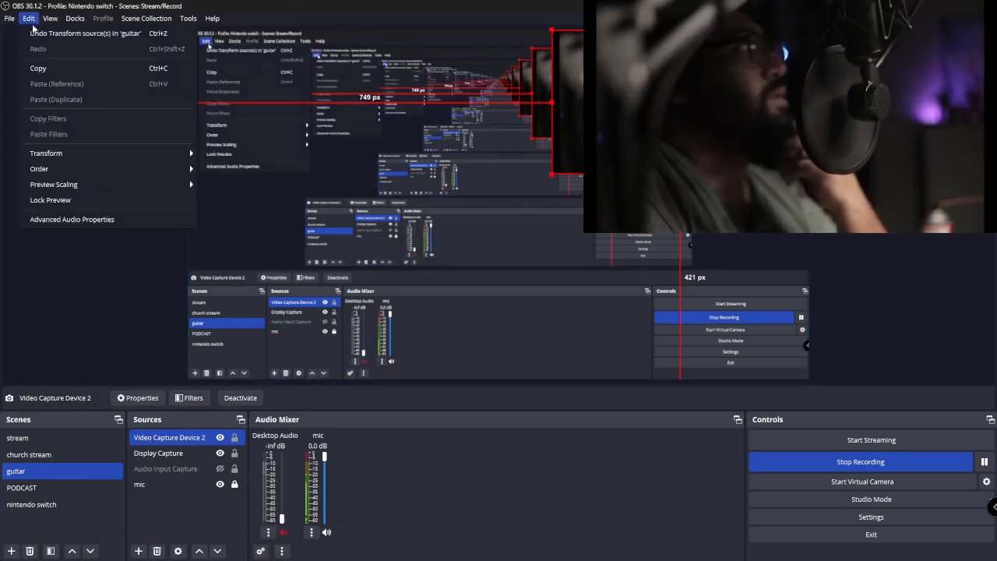
pyautogui.click(17, 68)
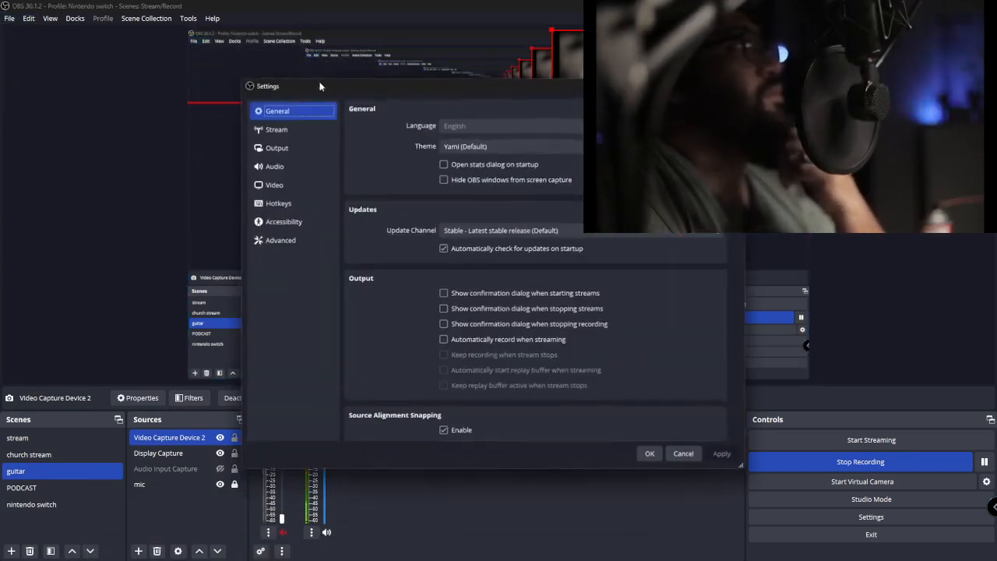
pyautogui.click(290, 127)
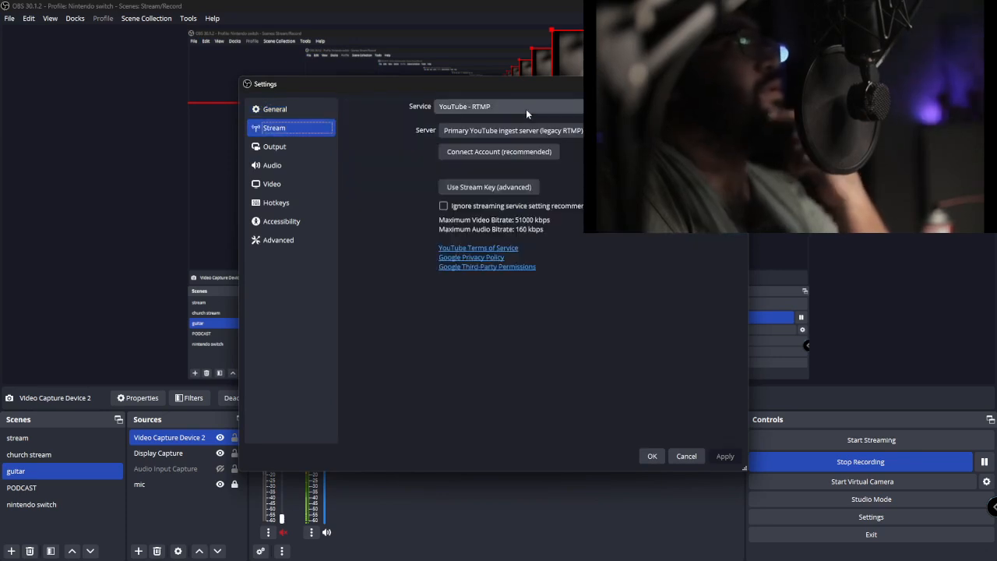
pyautogui.click(514, 131)
pyautogui.click(468, 106)
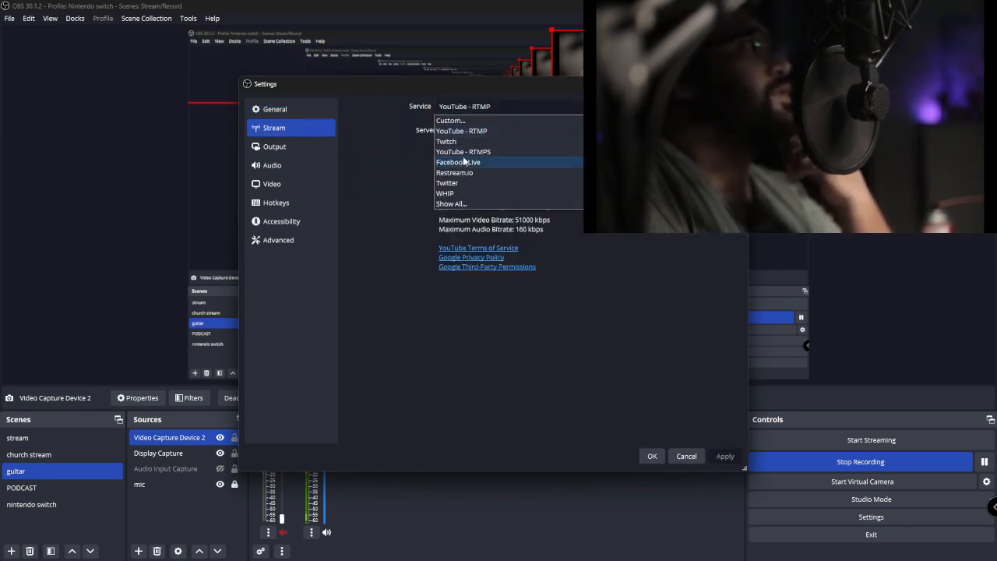
pyautogui.click(461, 162)
# Replace the existing stream key with the copied Facebook stream key, apply the change and close the settings.
pyautogui.click(548, 153)
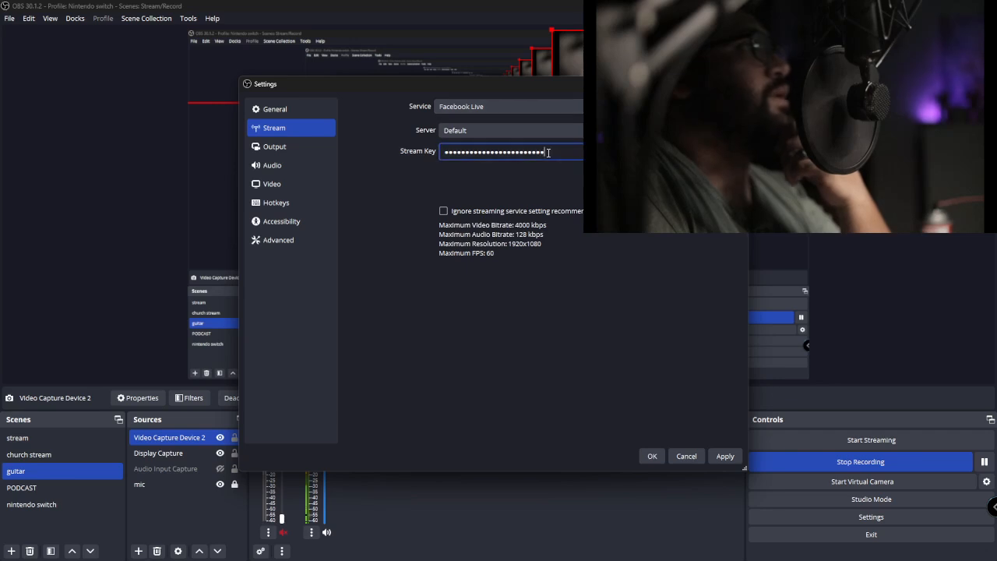
pyautogui.rightClick(472, 151)
pyautogui.click(505, 225)
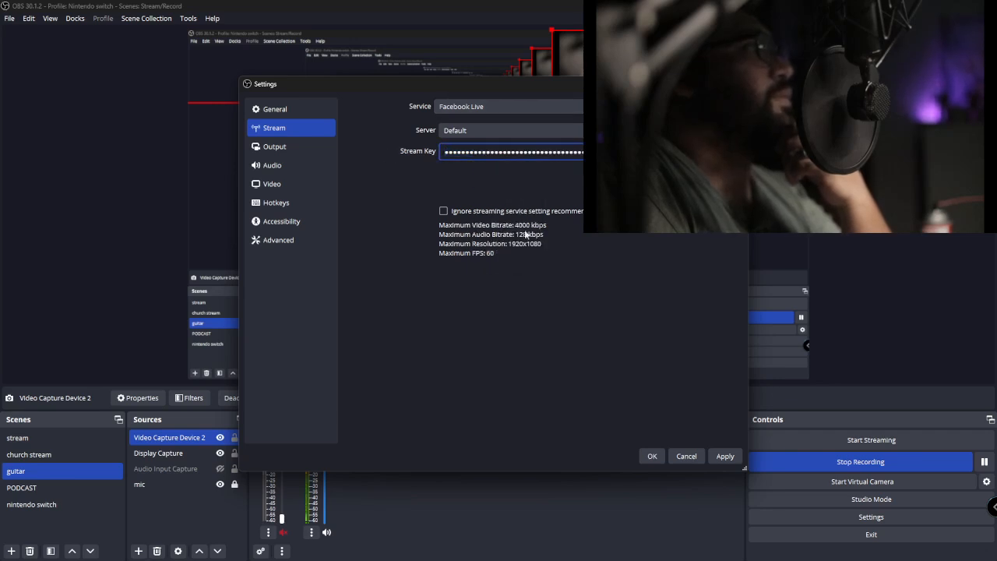
pyautogui.click(724, 456)
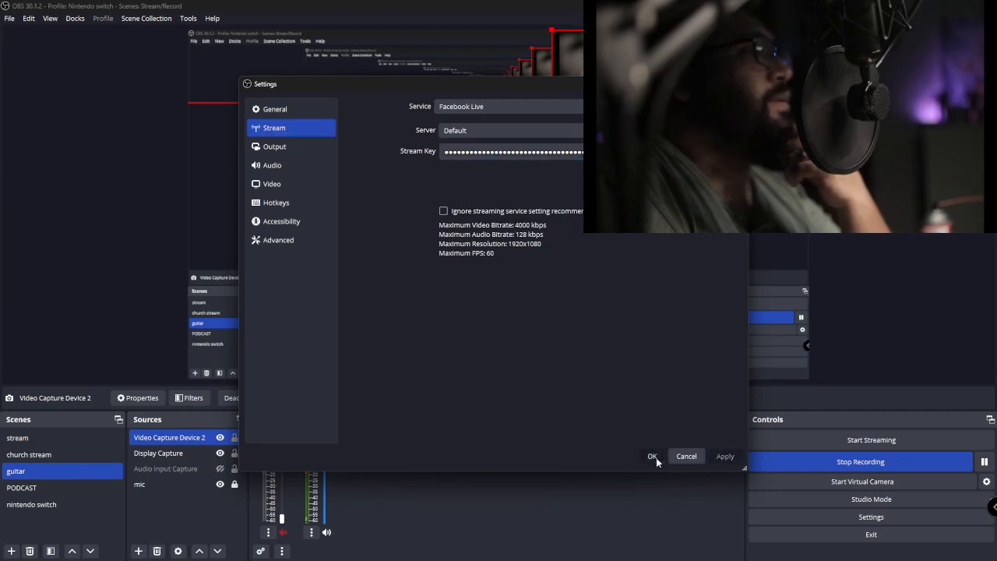
pyautogui.click(654, 458)
# Bring up the Live Producer window to check the video source connection and move it off the display.
pyautogui.click(499, 551)
pyautogui.moveTo(457, 363); pyautogui.dragTo(370, 146)
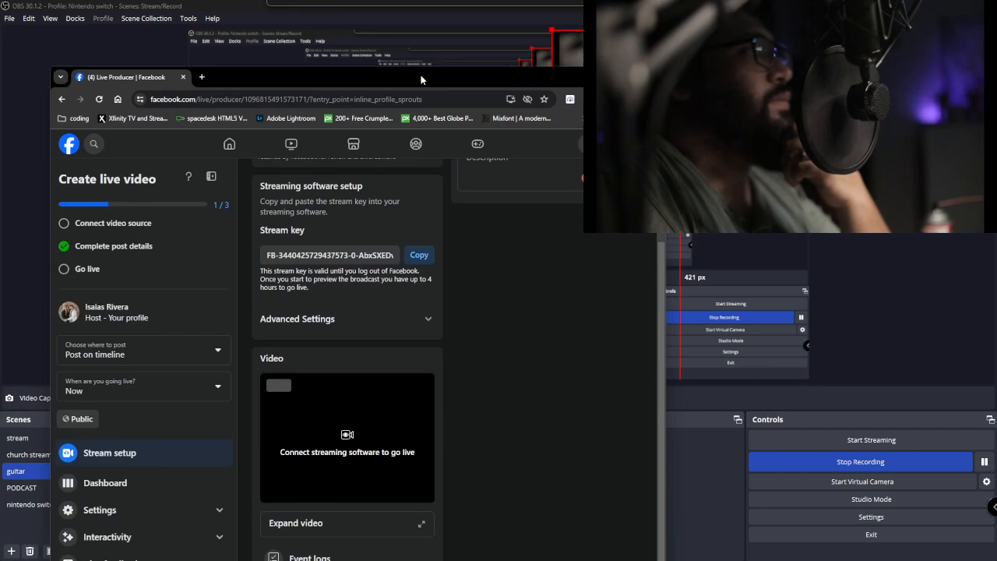
pyautogui.moveTo(421, 79); pyautogui.dragTo(394, 560)
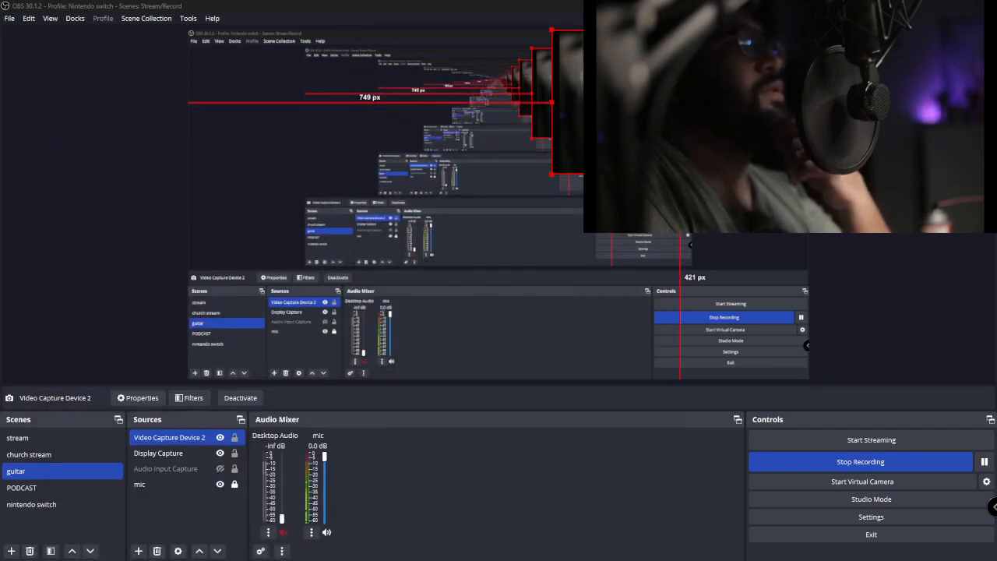
# Start streaming from OBS and bring the Live Producer window onto the display to check its video preview.
pyautogui.click(829, 440)
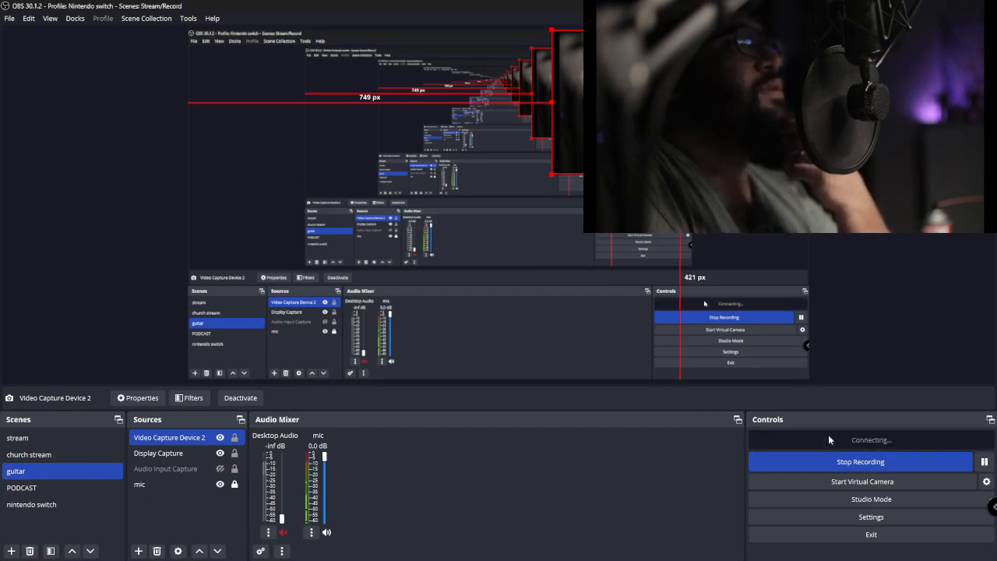
pyautogui.click(245, 556)
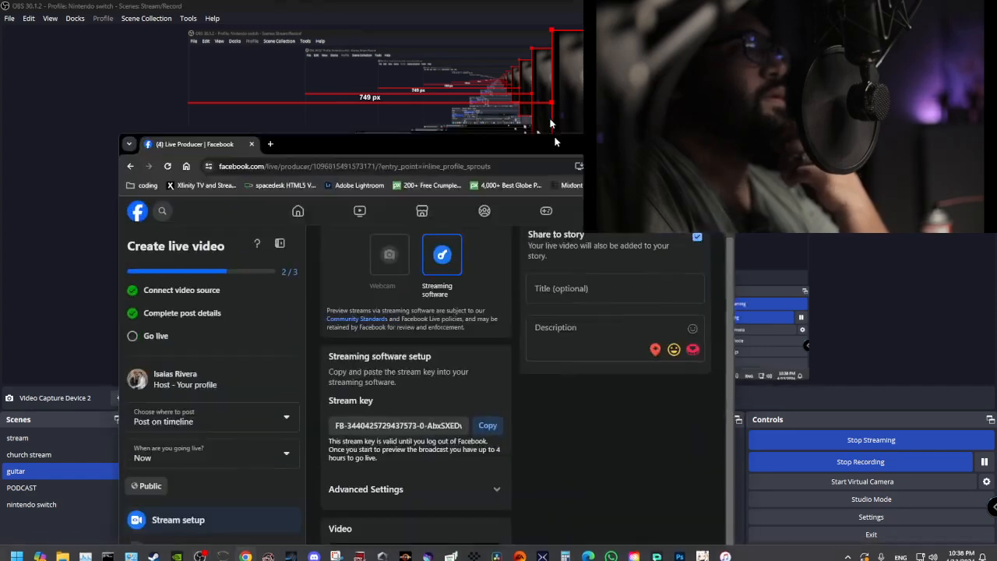
pyautogui.moveTo(555, 142); pyautogui.dragTo(504, 54)
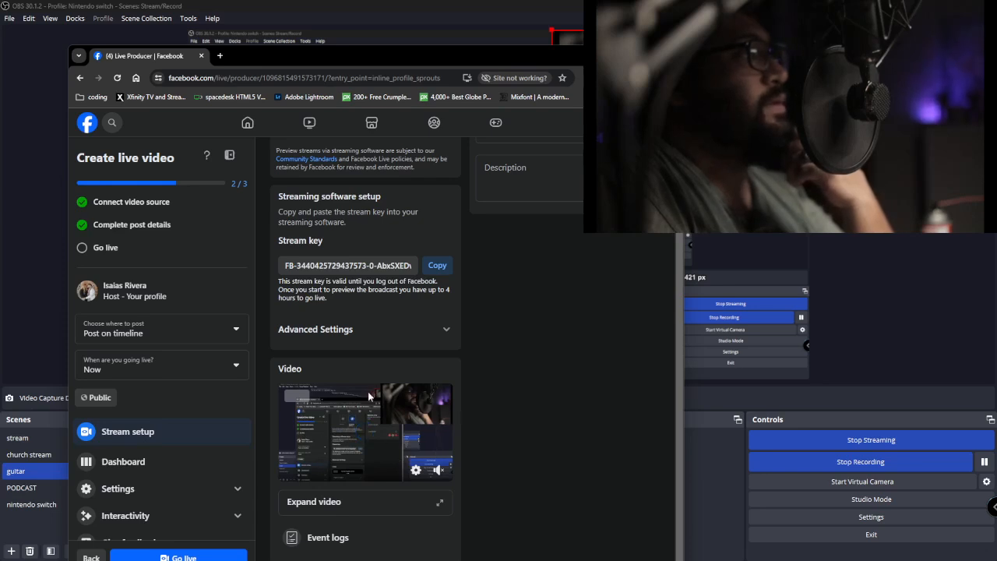
pyautogui.scroll(2, 523, 216)
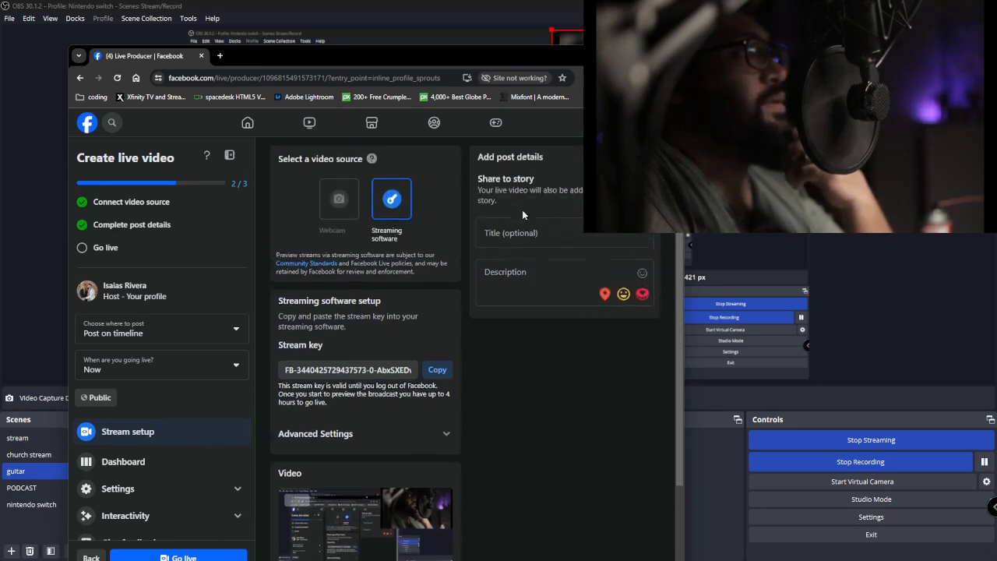
pyautogui.scroll(-2, 541, 233)
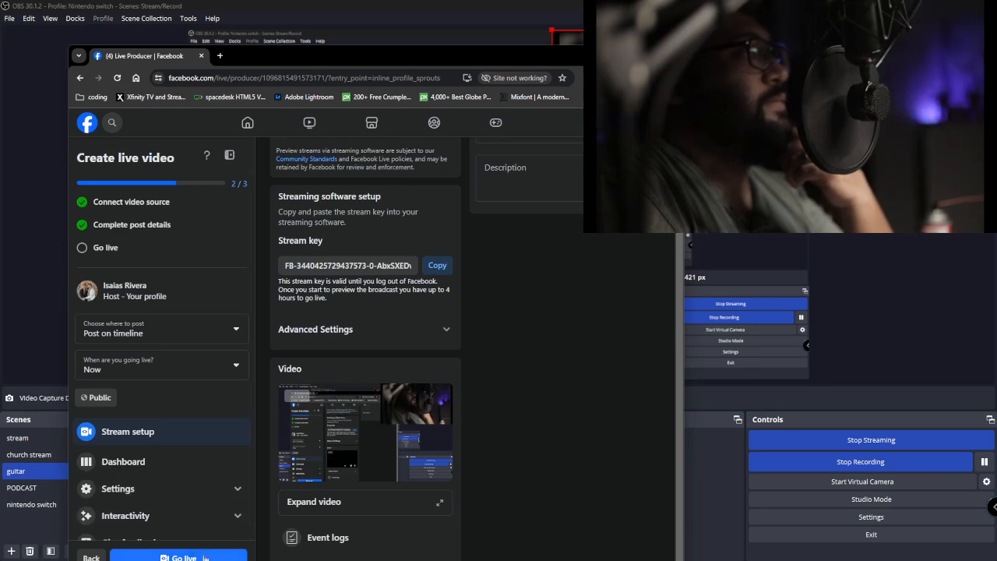
# Reposition the Live Producer window to show its Go live control and setup options, and put the window away.
pyautogui.moveTo(380, 60); pyautogui.dragTo(347, 31)
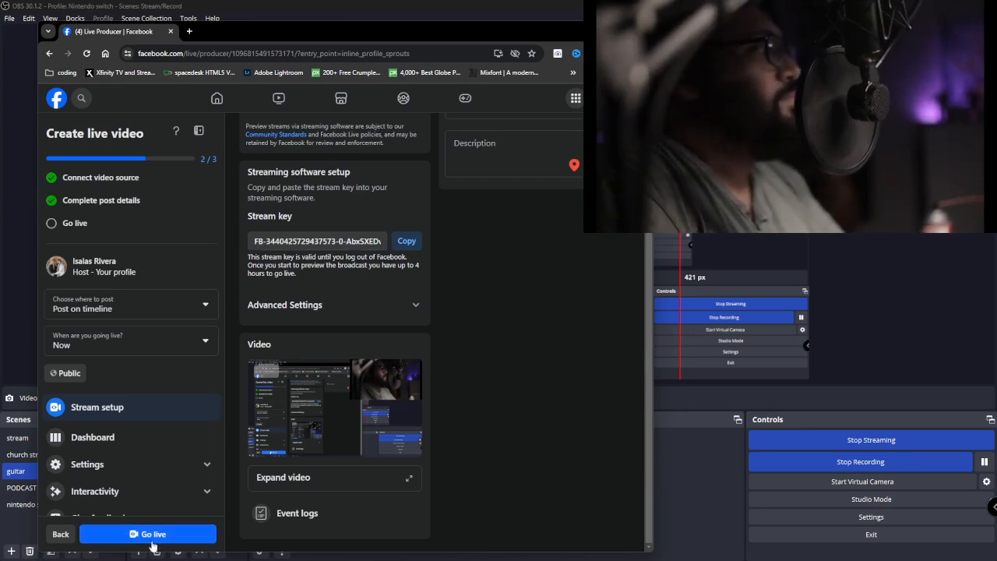
pyautogui.scroll(-1, 82, 439)
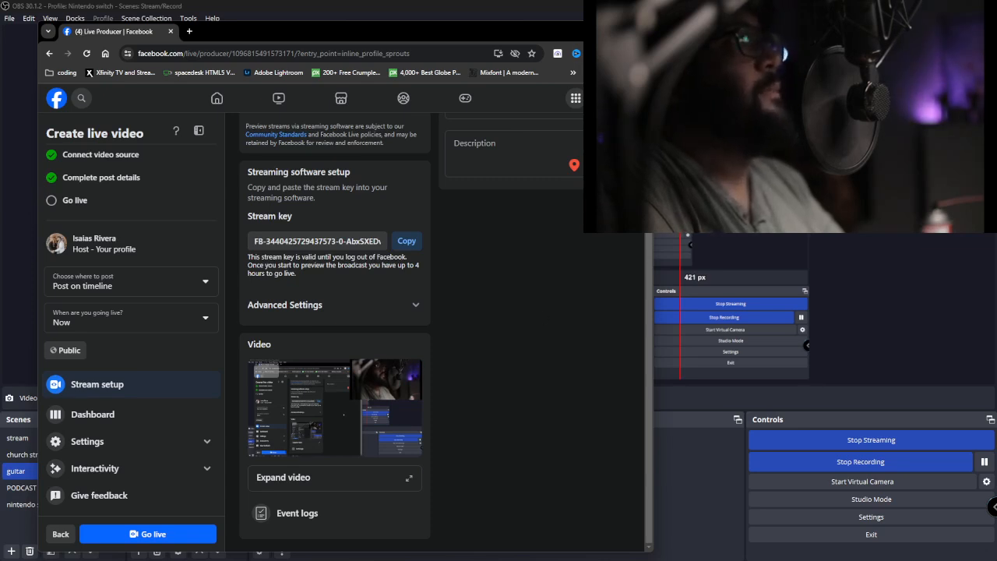
pyautogui.moveTo(536, 37); pyautogui.dragTo(570, 55)
pyautogui.click(626, 47)
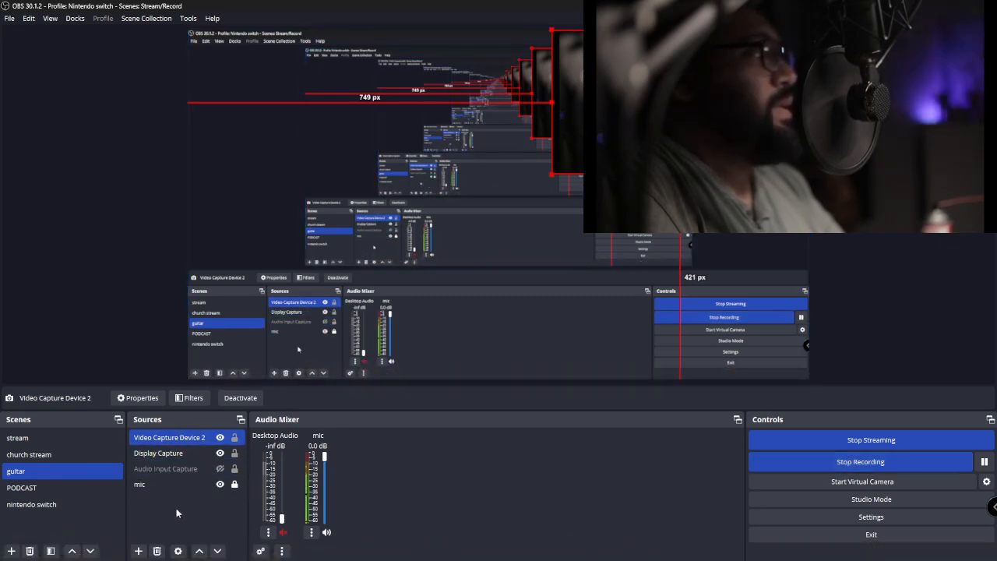
# Select the Display Capture source in the guitar scene to look at which display it captures.
pyautogui.keyDown('ctrl'); pyautogui.click(181, 454); pyautogui.keyUp('ctrl')
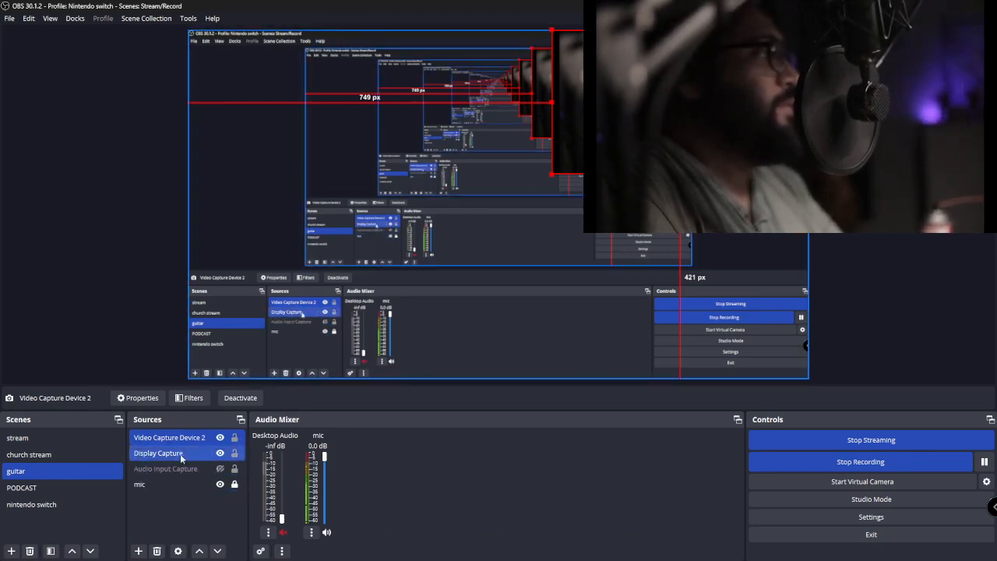
pyautogui.keyDown('ctrl'); pyautogui.click(179, 454); pyautogui.keyUp('ctrl')
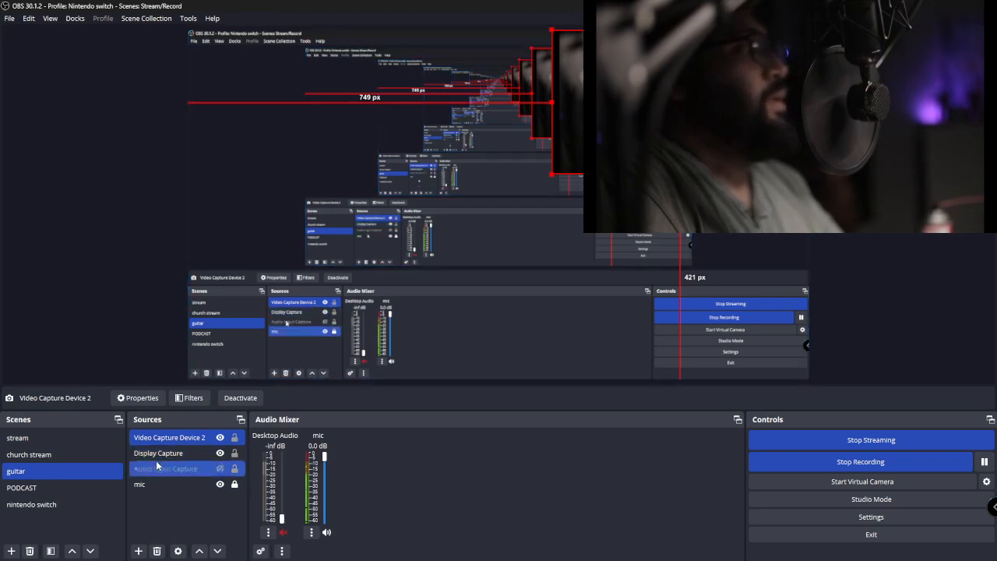
pyautogui.click(155, 455)
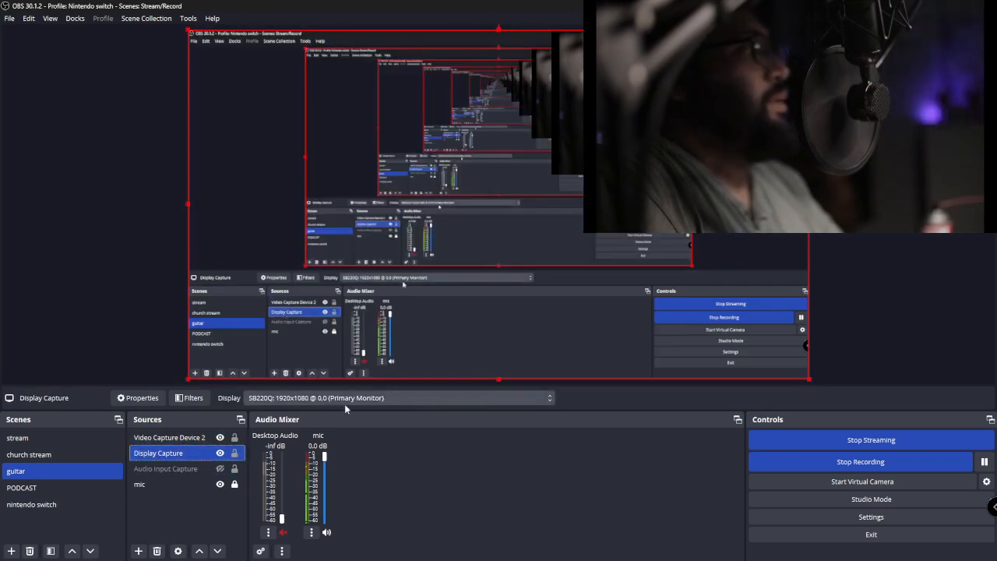
# View the PODCAST, stream and church stream scenes and return to the guitar scene.
pyautogui.click(56, 489)
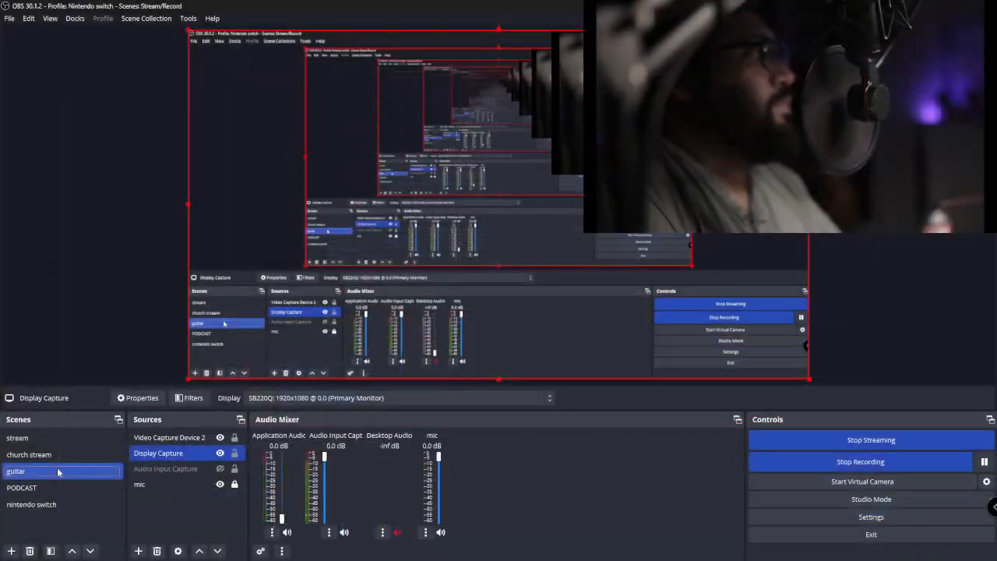
pyautogui.click(51, 454)
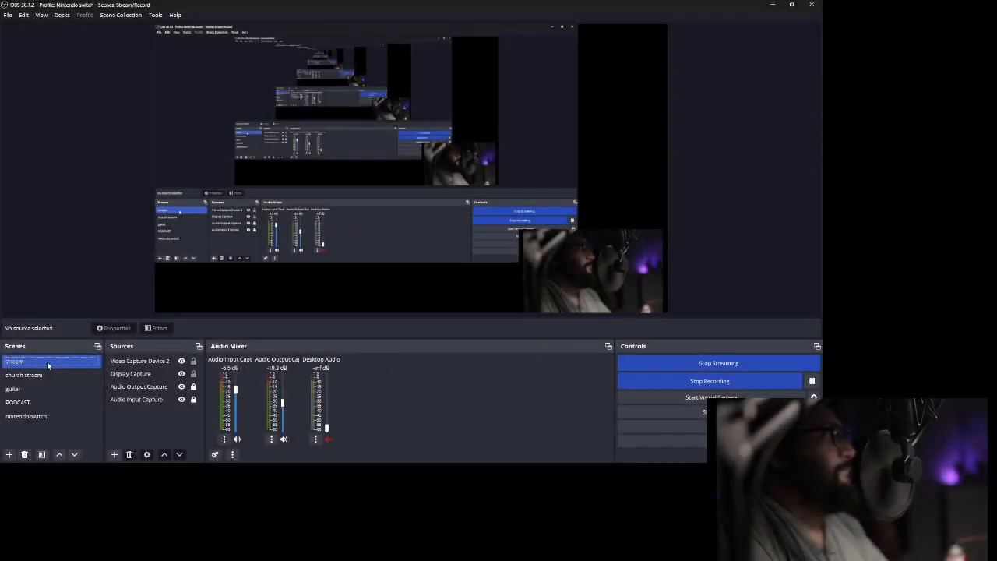
pyautogui.click(48, 375)
pyautogui.click(41, 390)
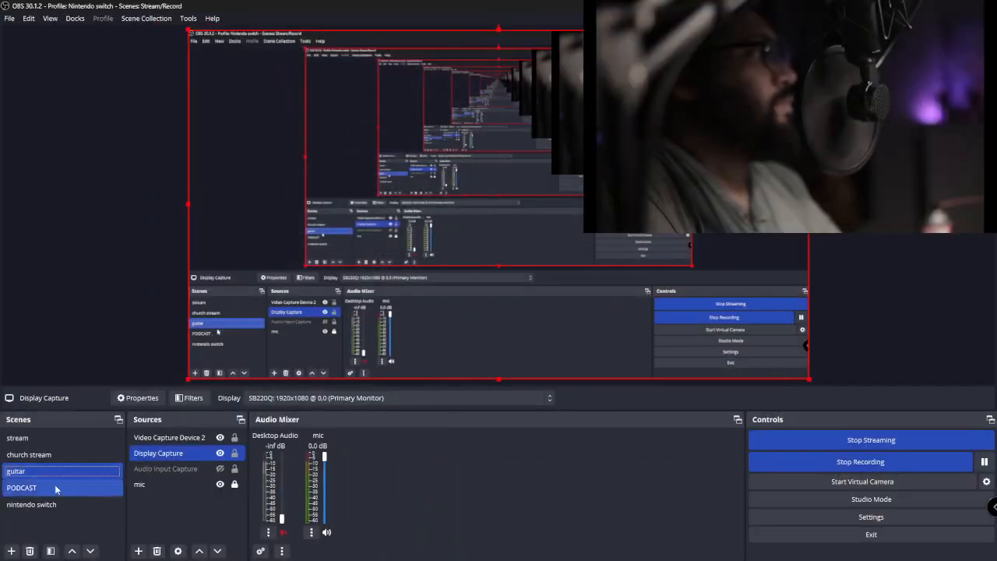
# Add a Window Capture source to the guitar scene.
pyautogui.click(173, 514)
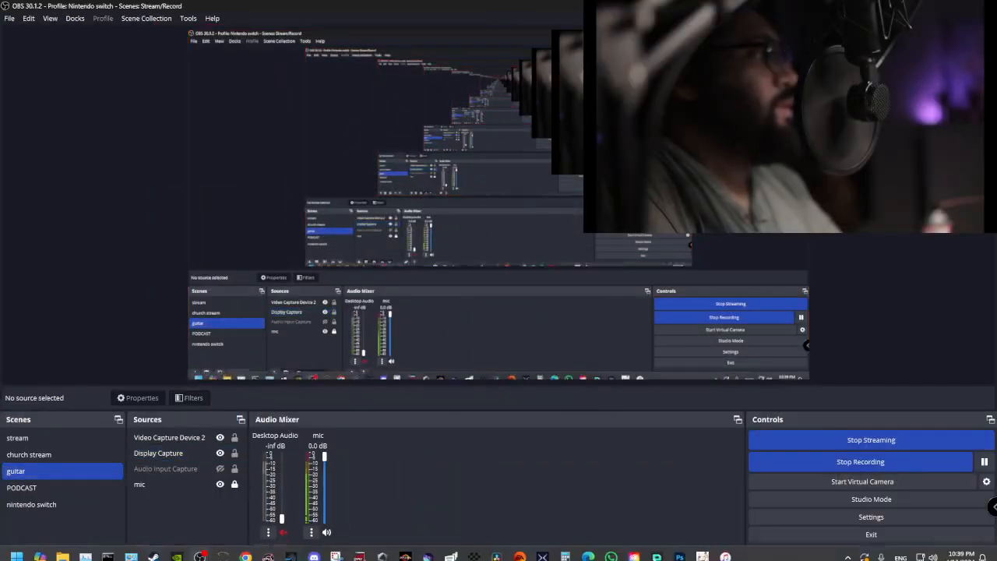
pyautogui.click(183, 484)
pyautogui.click(162, 523)
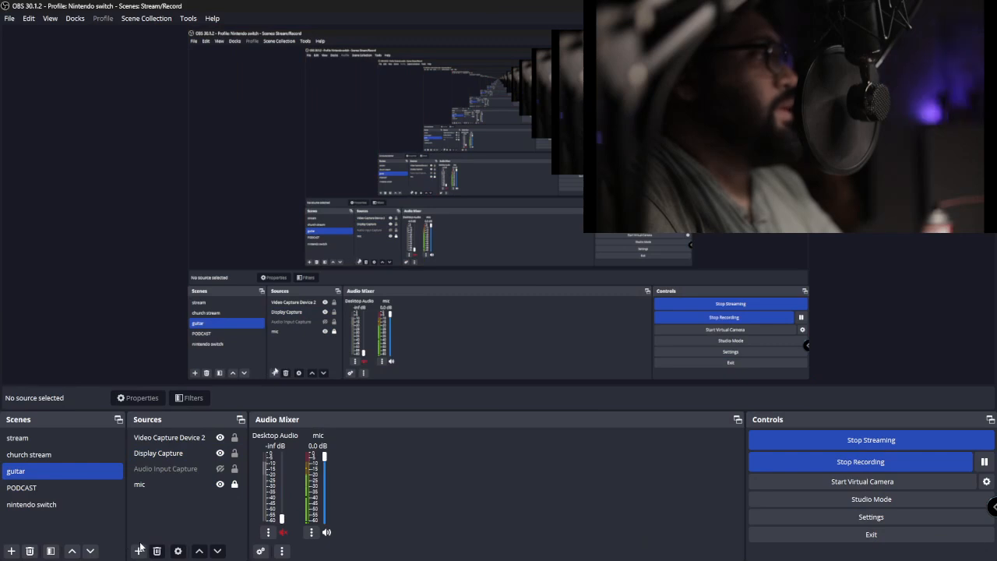
pyautogui.click(139, 551)
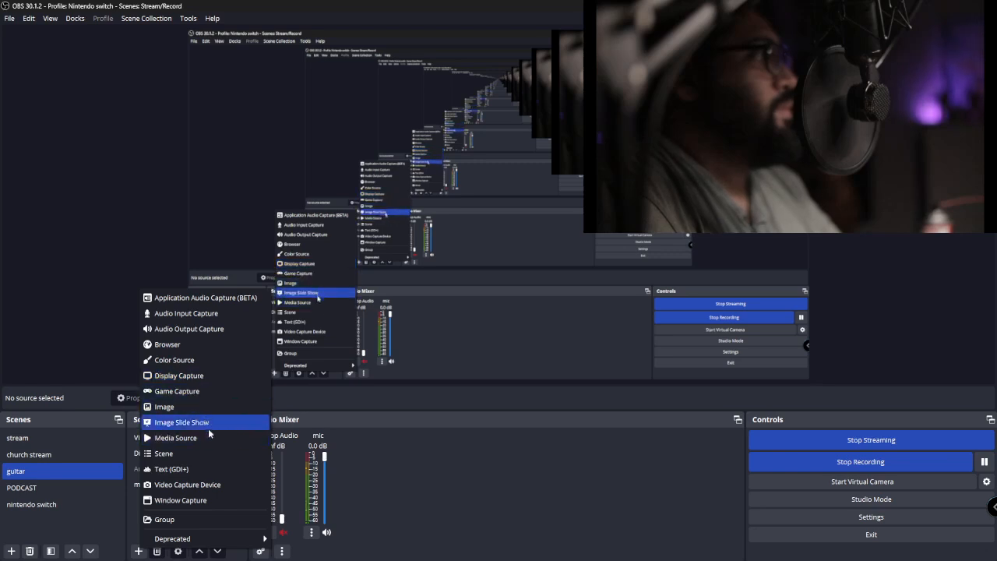
pyautogui.click(188, 502)
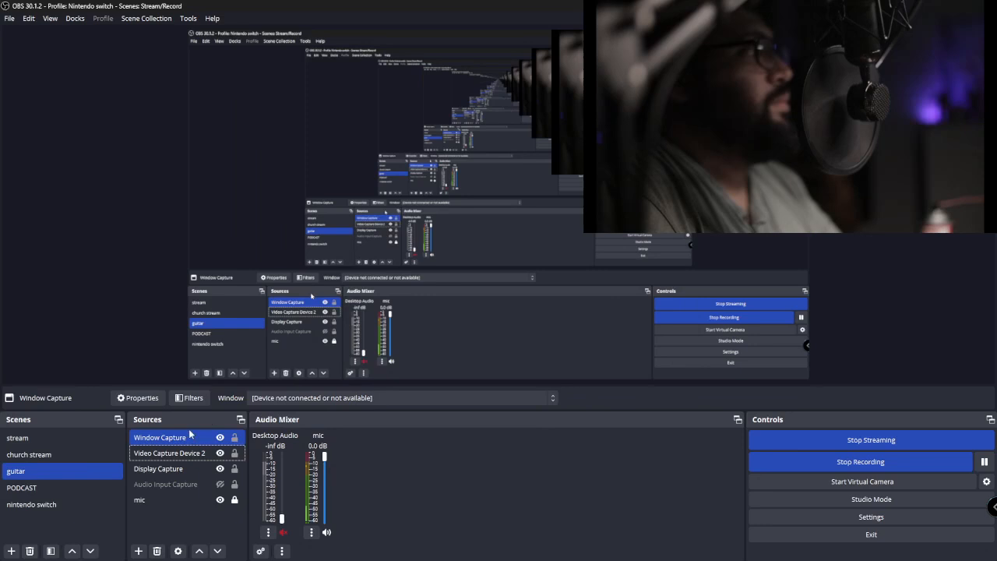
# Select the Window Capture source in the guitar scene and choose a window for it to capture.
pyautogui.keyDown('ctrl'); pyautogui.click(175, 456); pyautogui.keyUp('ctrl')
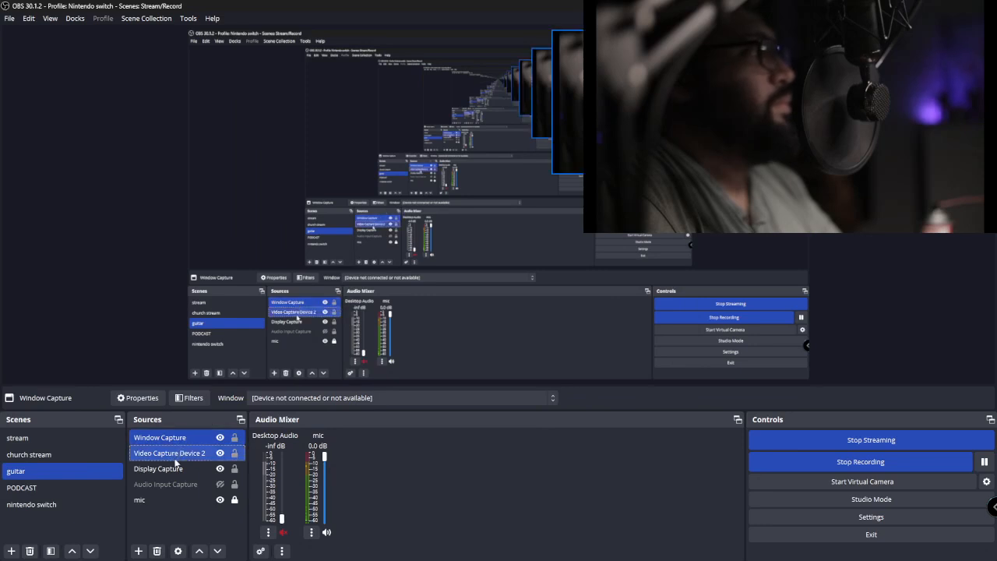
pyautogui.click(174, 460)
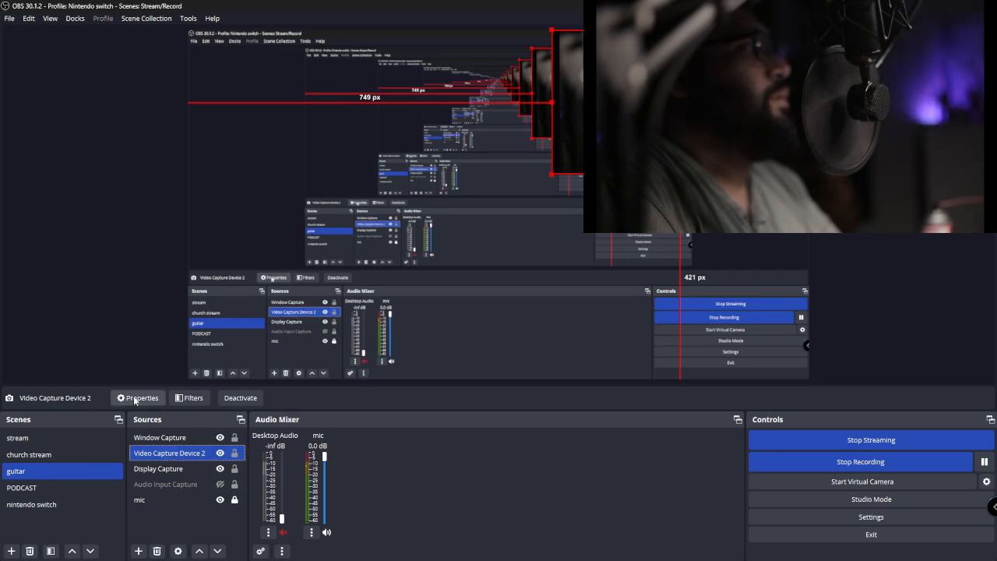
pyautogui.keyDown('ctrl'); pyautogui.click(187, 441); pyautogui.keyUp('ctrl')
pyautogui.click(187, 441)
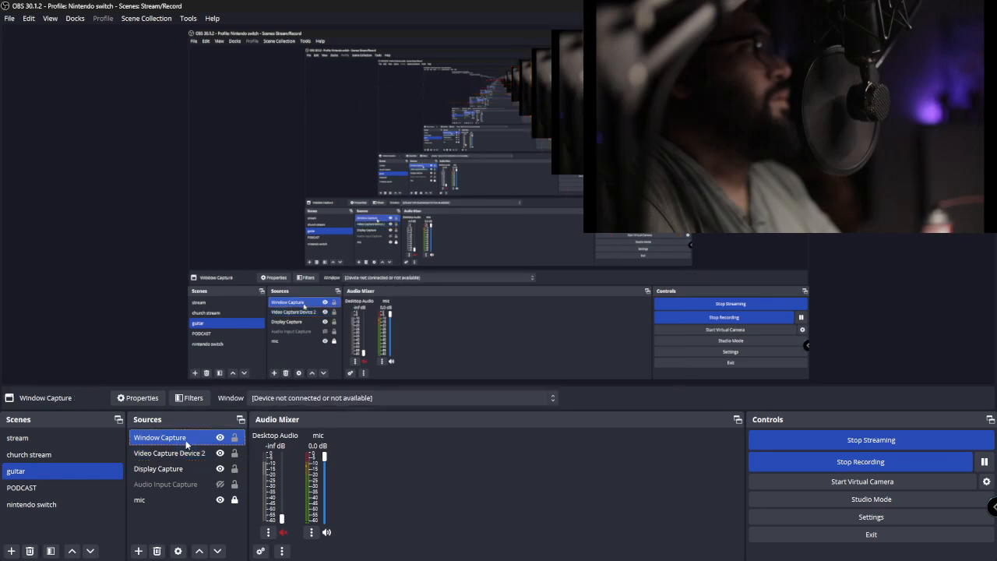
pyautogui.click(320, 398)
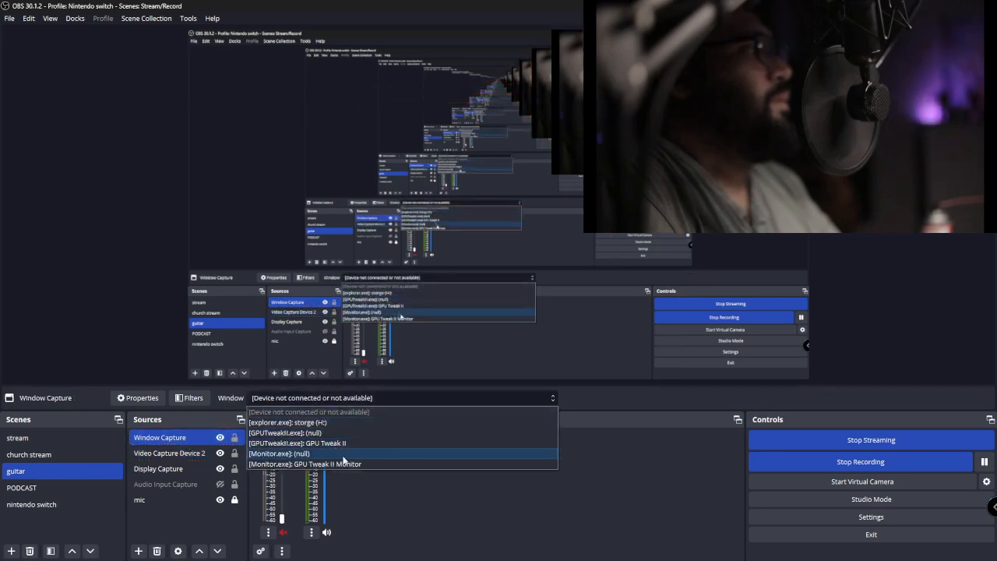
pyautogui.click(371, 424)
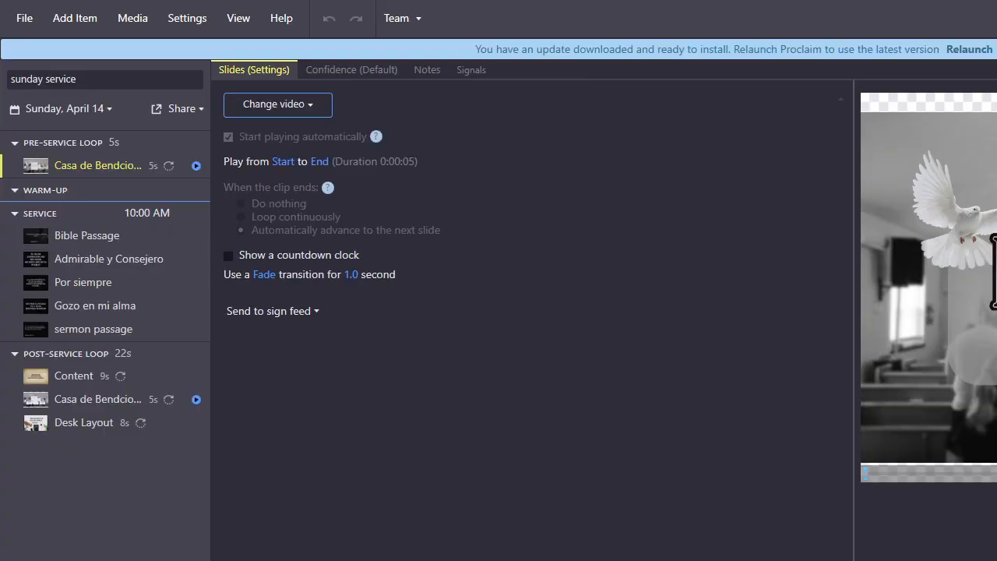
# Start the sunday service slides in Proclaim and scale their window capture down into the lower-right corner of the OBS canvas.
pyautogui.press('F5')
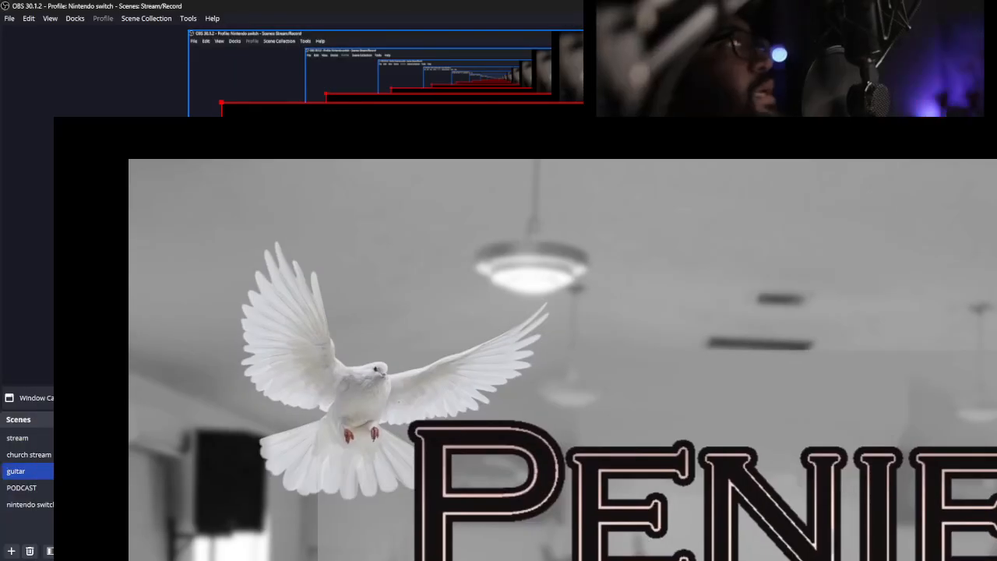
pyautogui.moveTo(221, 102); pyautogui.dragTo(543, 284)
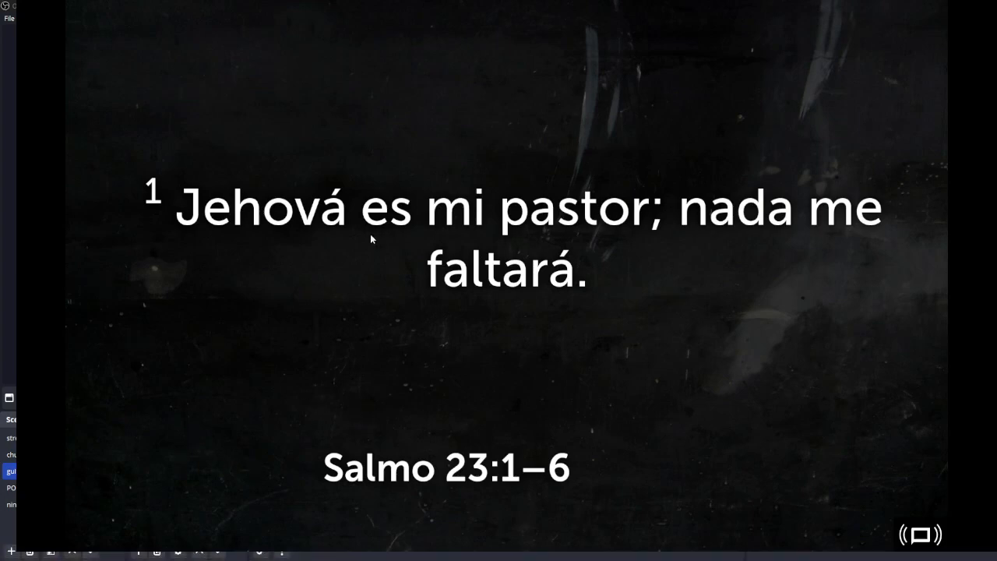
pyautogui.moveTo(212, 30); pyautogui.dragTo(606, 258)
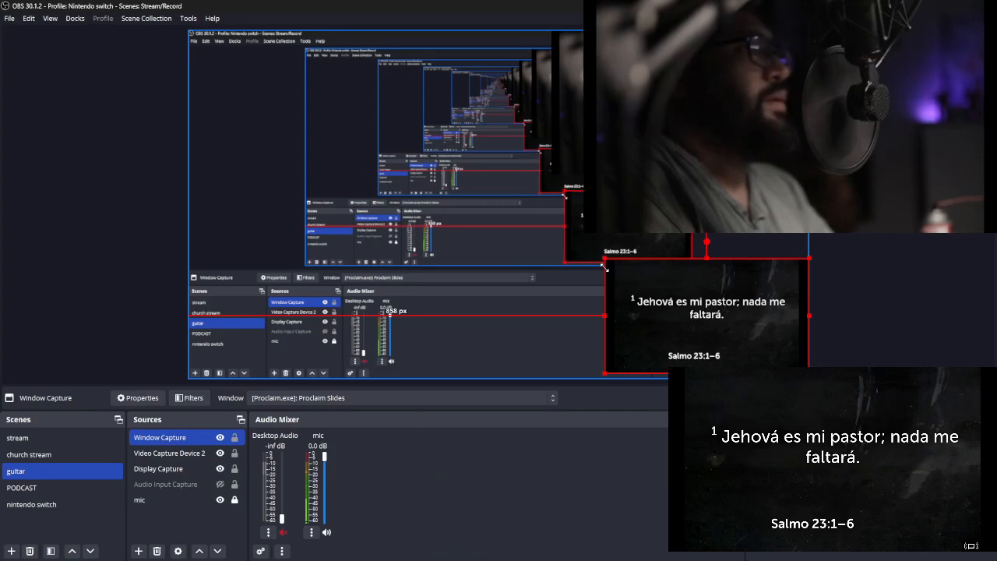
# Nudge the camera capture slightly left and align the Proclaim slides capture flush with the canvas's right and bottom edges.
pyautogui.moveTo(713, 303); pyautogui.dragTo(689, 303)
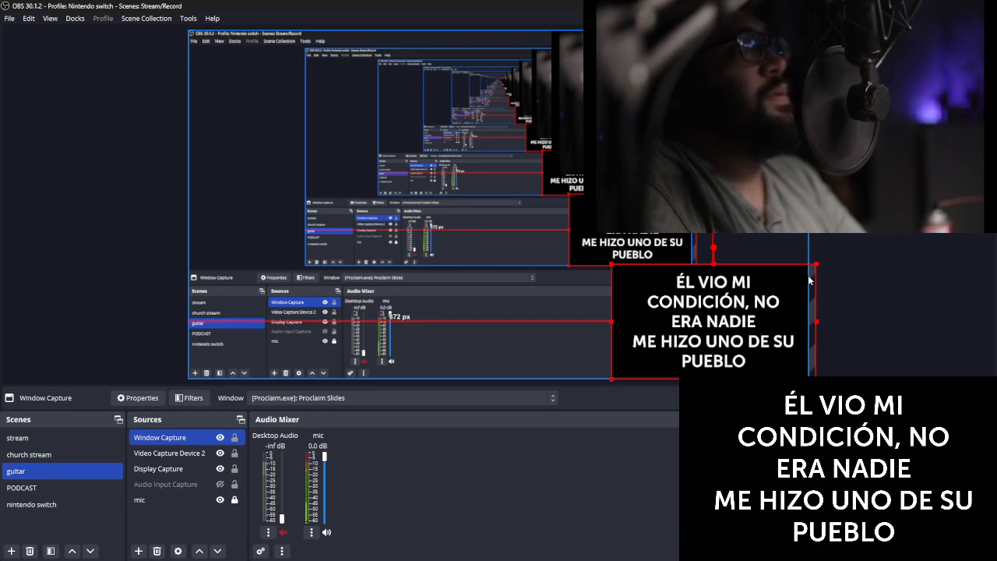
pyautogui.moveTo(740, 148)
pyautogui.mouseDown()
pyautogui.moveTo(672, 148)
pyautogui.moveTo(735, 148)
pyautogui.mouseUp()
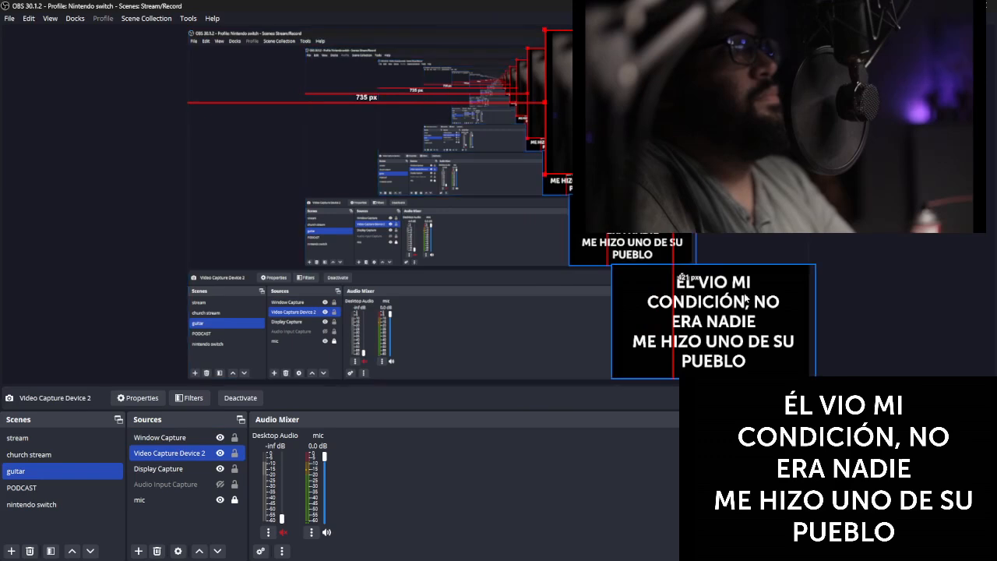
pyautogui.moveTo(744, 290); pyautogui.dragTo(737, 291)
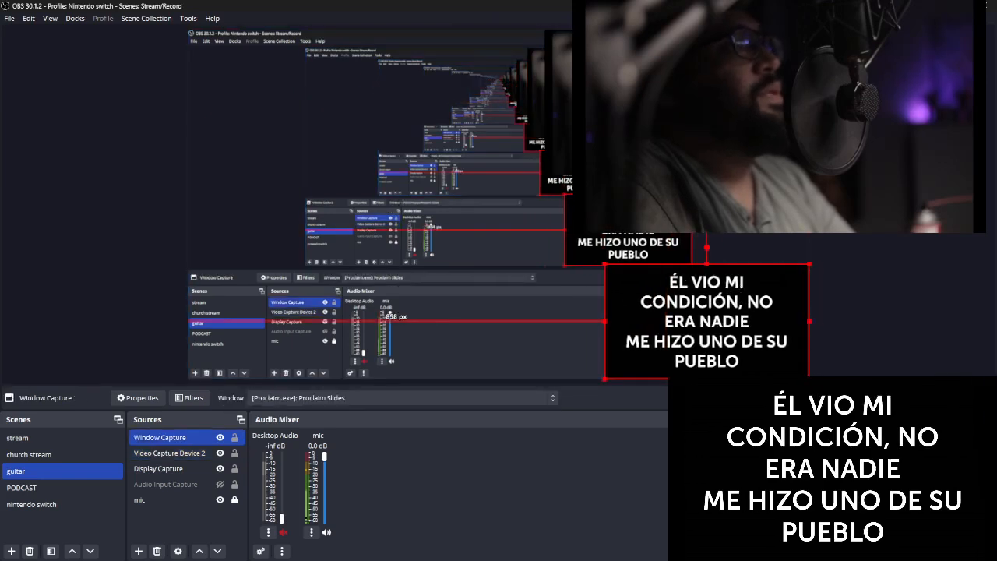